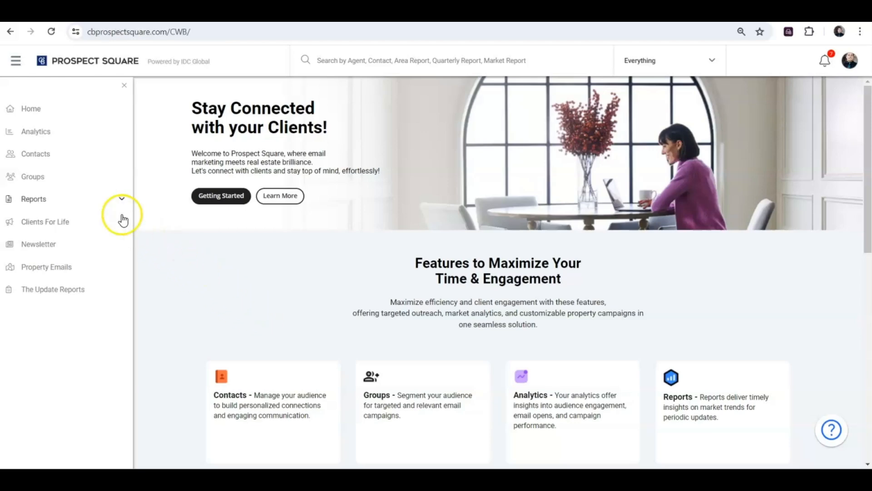
Step: Go to Reports > Market Report and hide the navigation panel to widen the page
{"action": "left_click", "coordinate": [53, 199]}
{"action": "left_click", "coordinate": [54, 226]}
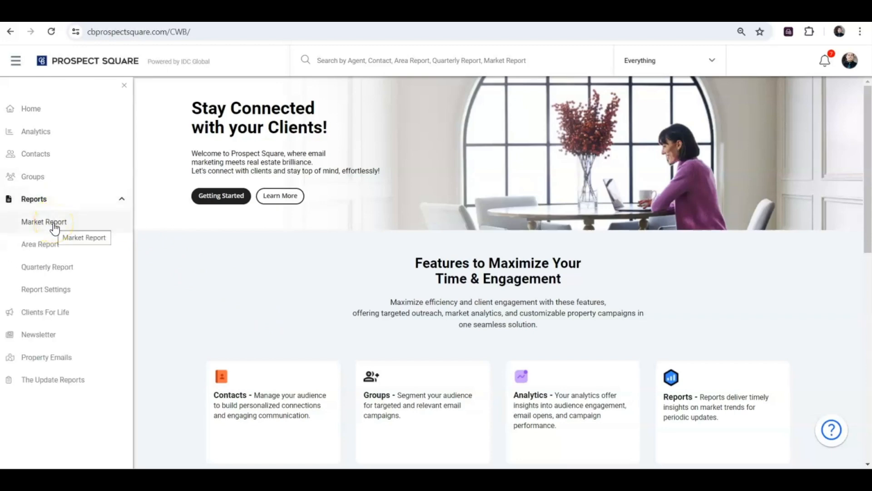
{"action": "left_click", "coordinate": [122, 86]}
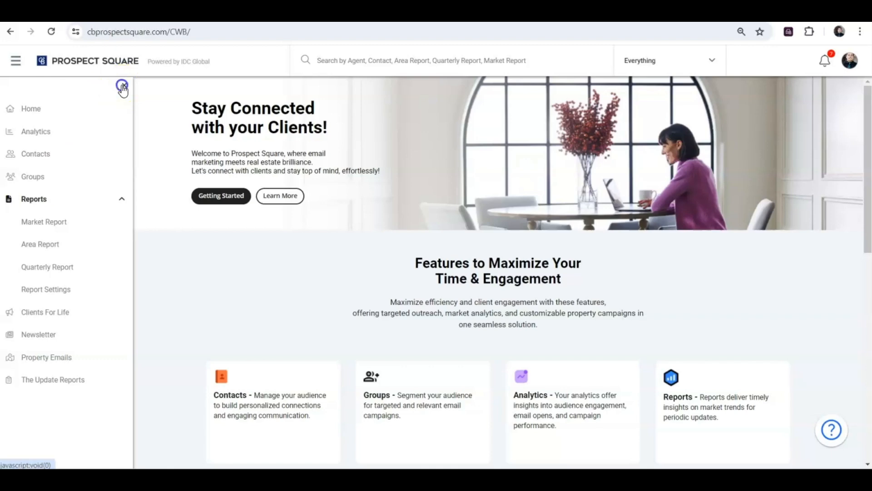
{"action": "left_click", "coordinate": [147, 189]}
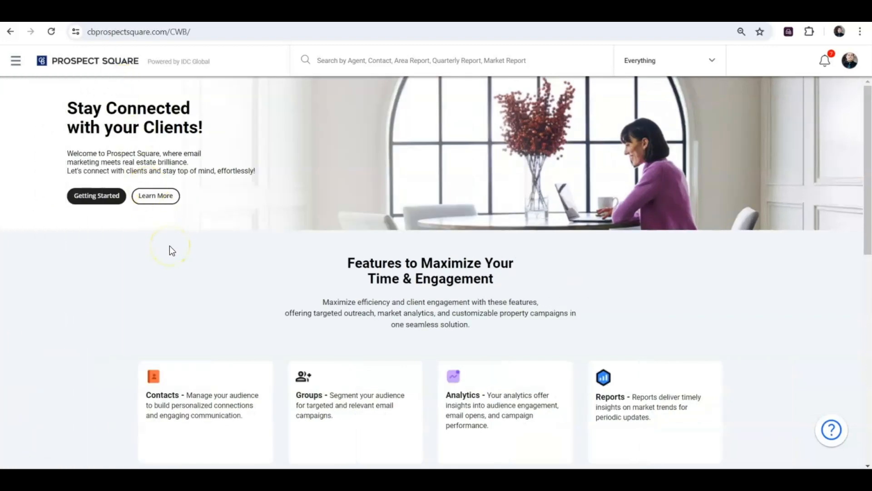
{"action": "left_click", "coordinate": [17, 66]}
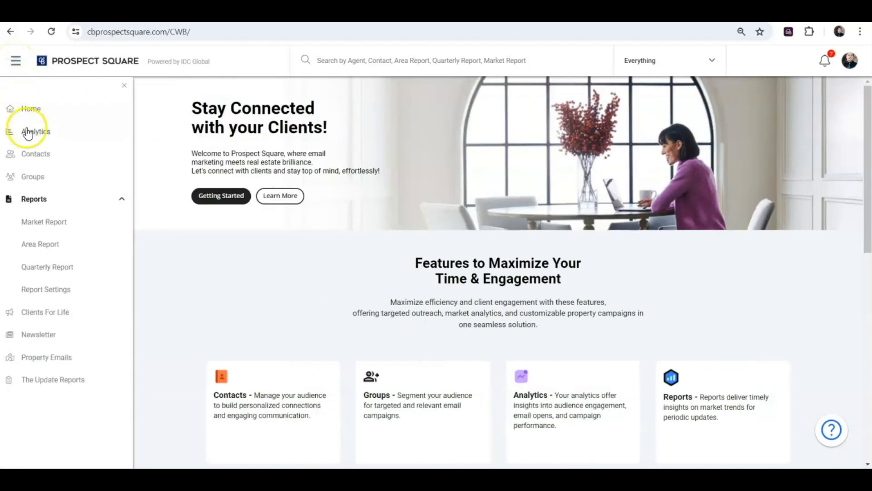
{"action": "left_click", "coordinate": [41, 224]}
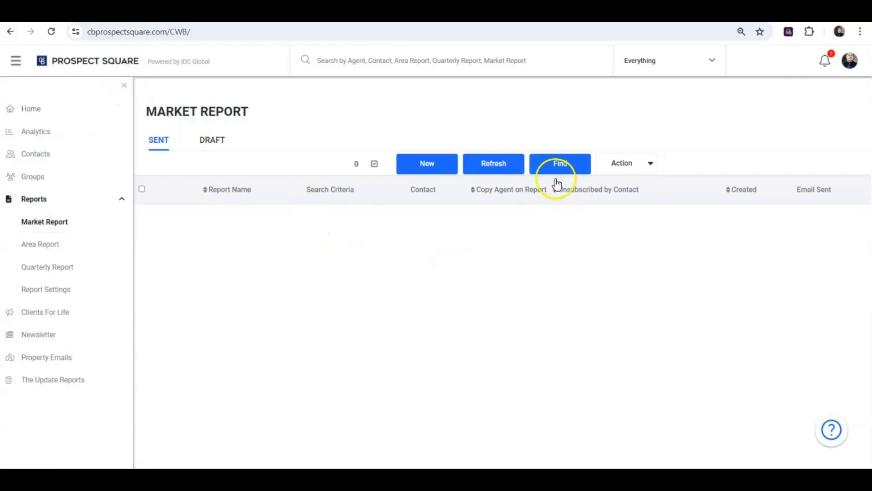
{"action": "left_click", "coordinate": [123, 86]}
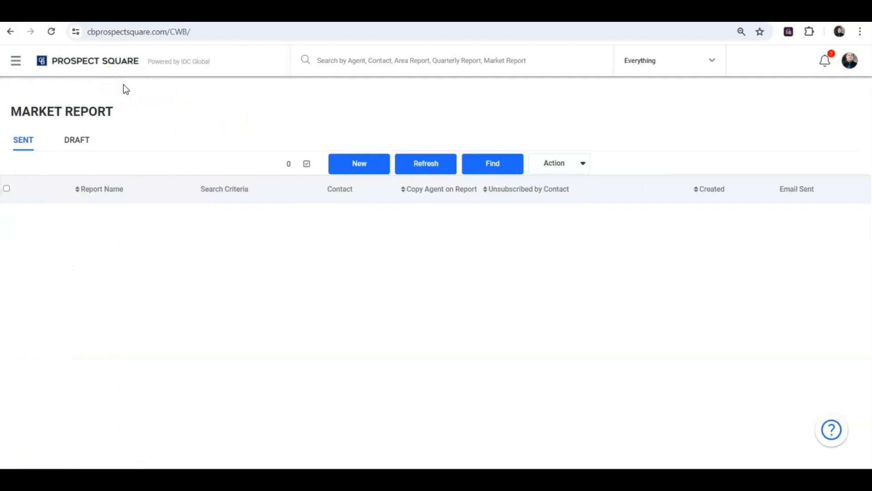
{"action": "left_click", "coordinate": [188, 225]}
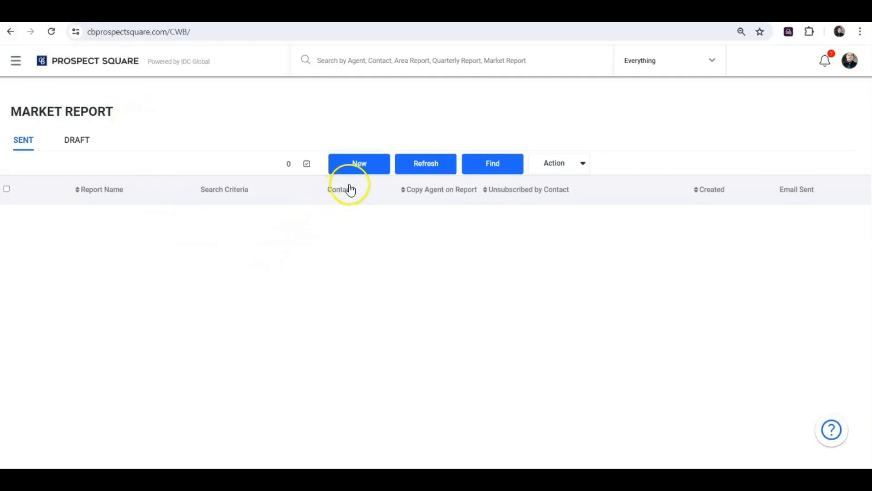
Step: Create a new market report named 'Test Report' and start adding a new contact to it
{"action": "left_click", "coordinate": [363, 167]}
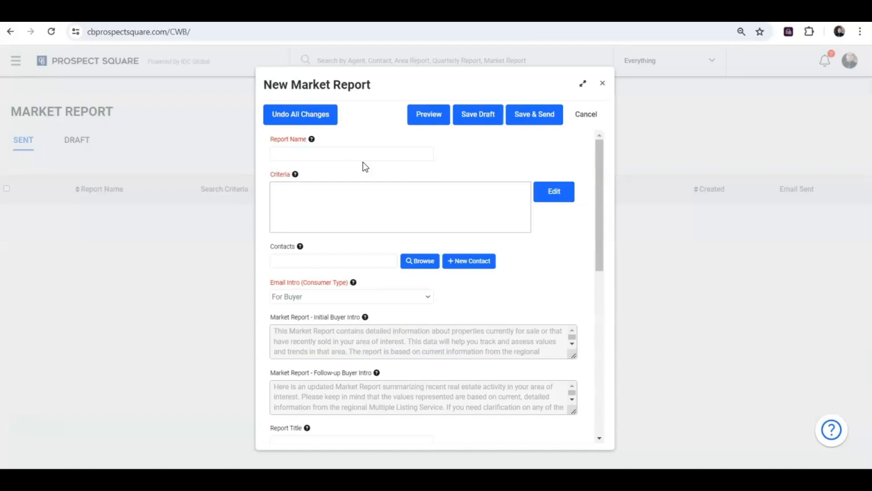
{"action": "left_click", "coordinate": [345, 153]}
{"action": "type", "text": "Test Report"}
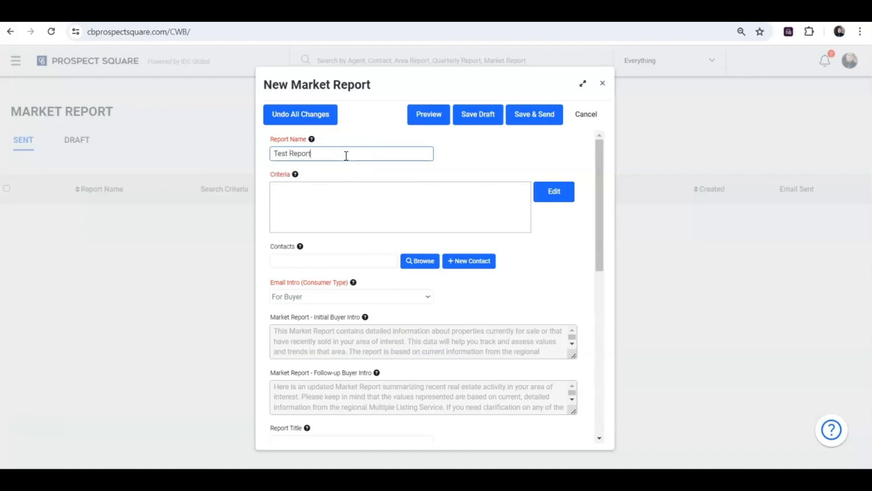
{"action": "left_click", "coordinate": [281, 139]}
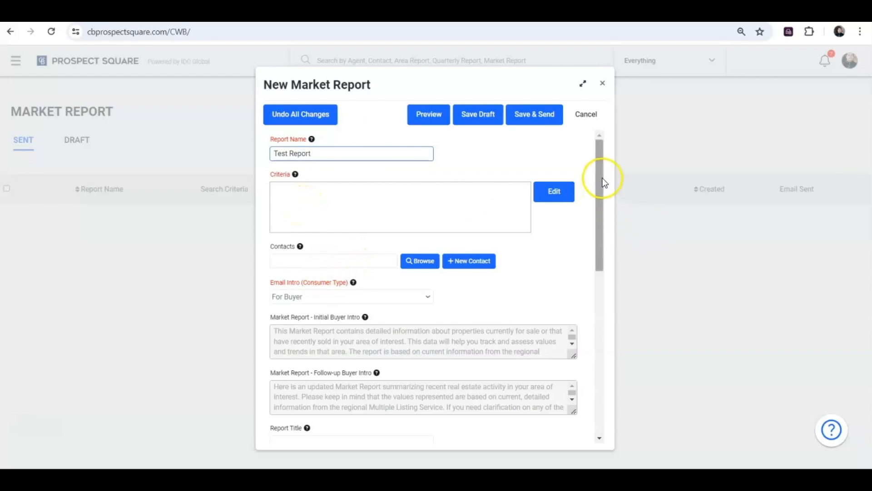
{"action": "left_click_drag", "start_coordinate": [601, 180], "coordinate": [609, 214]}
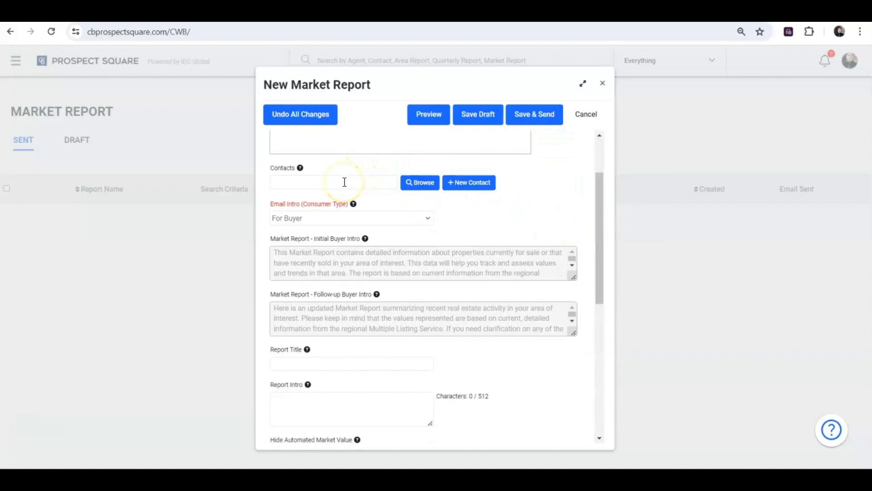
{"action": "left_click", "coordinate": [461, 184]}
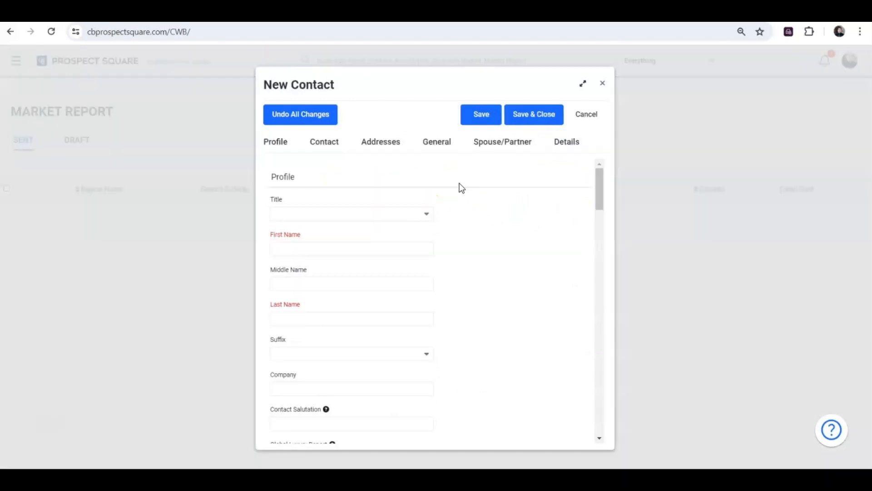
Step: Enter 'Community Neighbor' as the new contact's name and check the salutation preview
{"action": "left_click", "coordinate": [349, 249]}
{"action": "type", "text": "Matt"}
{"action": "key", "text": "BackSpace"}
{"action": "key", "text": "BackSpace"}
{"action": "key", "text": "BackSpace"}
{"action": "key", "text": "BackSpace"}
{"action": "type", "text": "Com"}
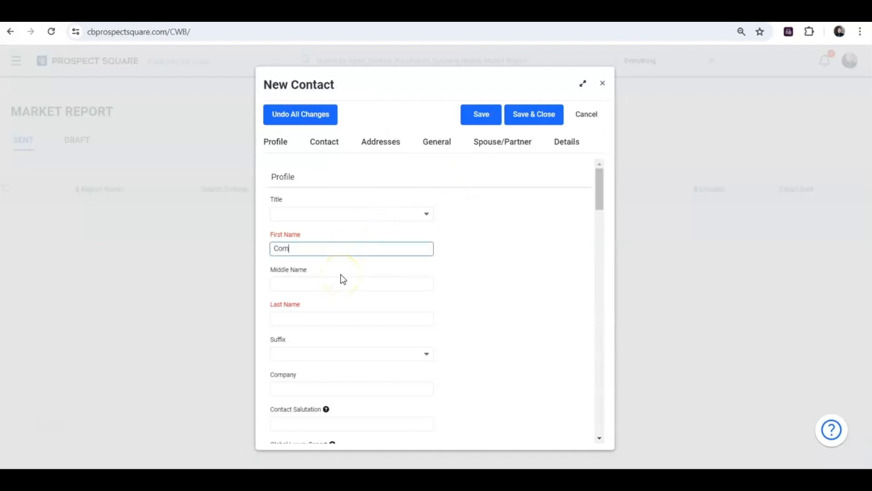
{"action": "type", "text": "munity Nieighbor"}
{"action": "left_click", "coordinate": [291, 321]}
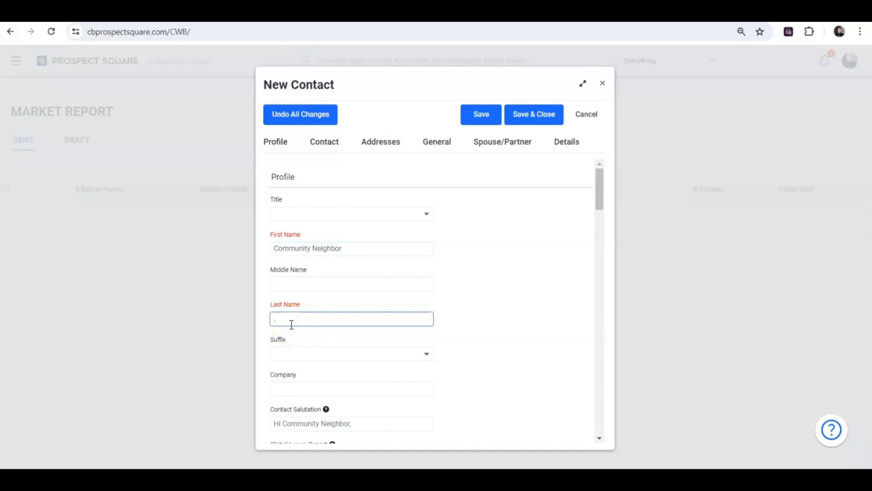
{"action": "left_click_drag", "start_coordinate": [599, 184], "coordinate": [610, 219]}
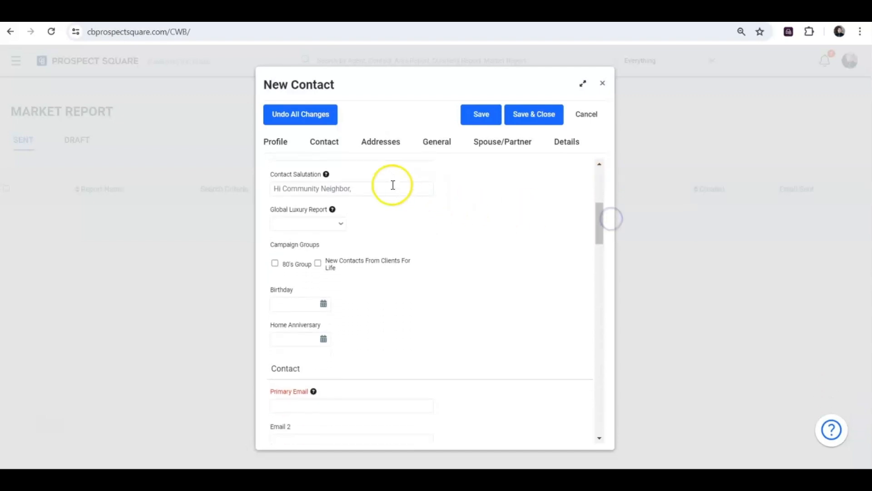
{"action": "left_click", "coordinate": [325, 175]}
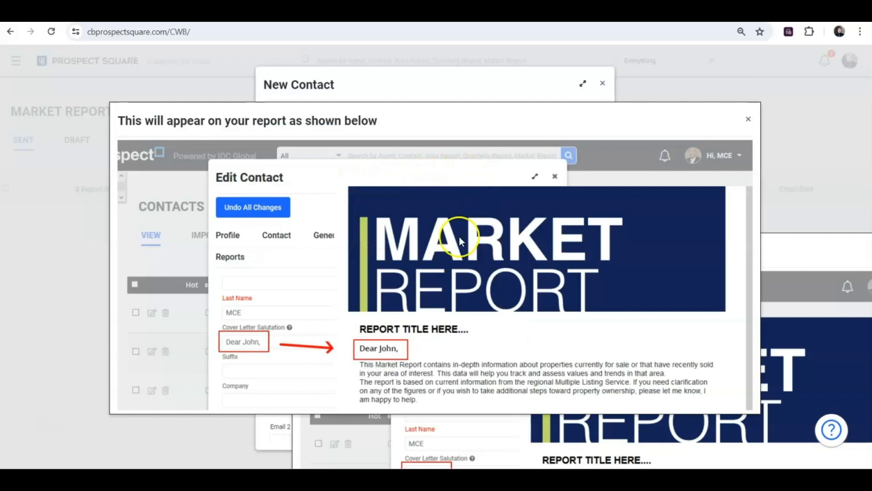
{"action": "left_click", "coordinate": [749, 119]}
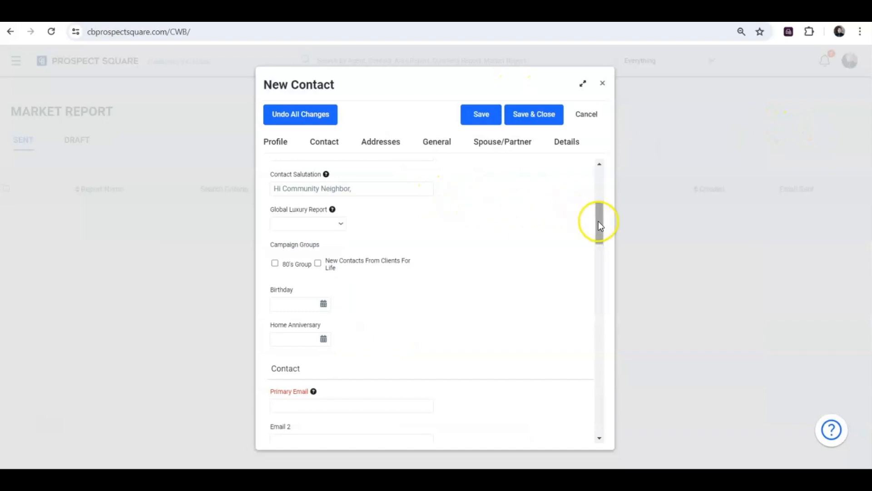
Step: Add the contact to the 80's Group and enter its primary e-mail address
{"action": "left_click_drag", "start_coordinate": [598, 222], "coordinate": [598, 230]}
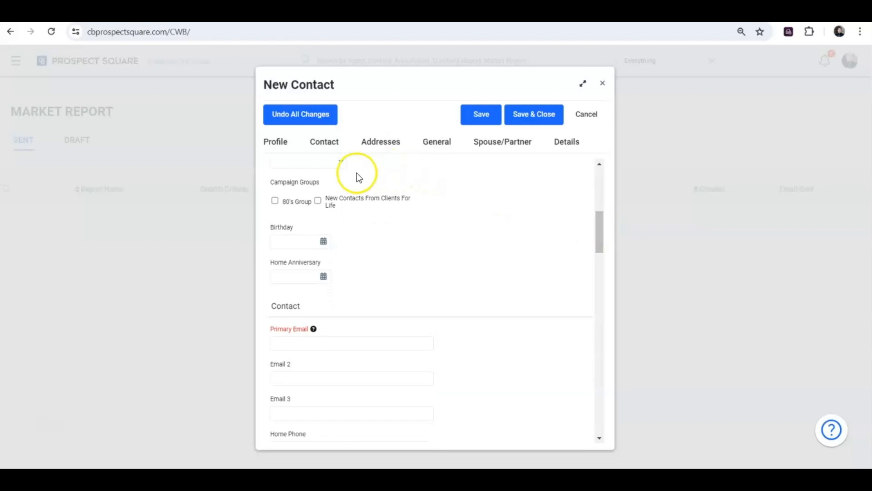
{"action": "left_click", "coordinate": [275, 203]}
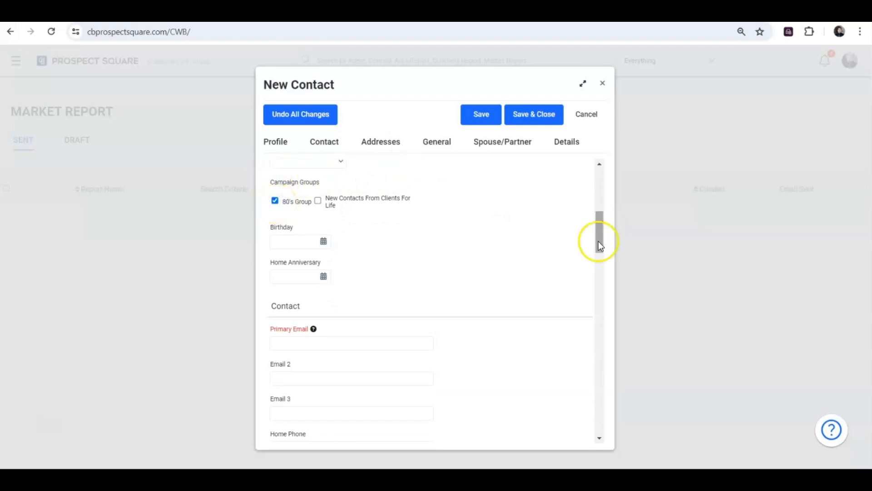
{"action": "left_click_drag", "start_coordinate": [598, 241], "coordinate": [603, 267]}
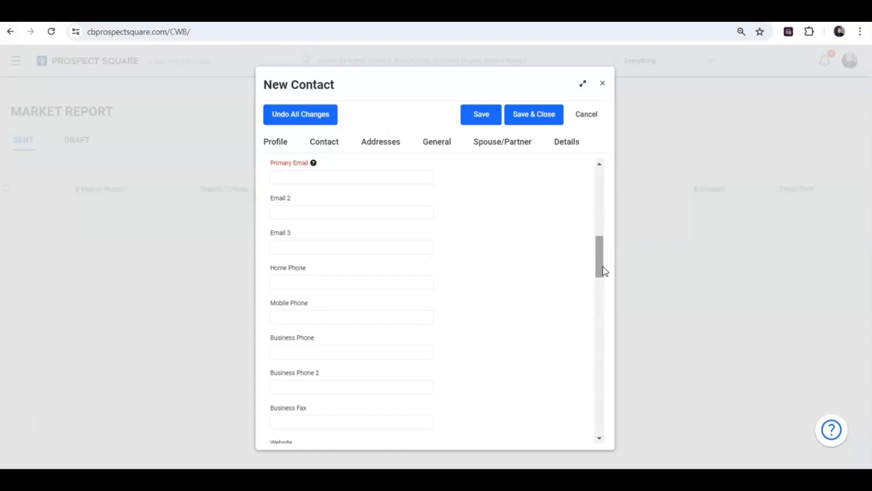
{"action": "left_click", "coordinate": [325, 177]}
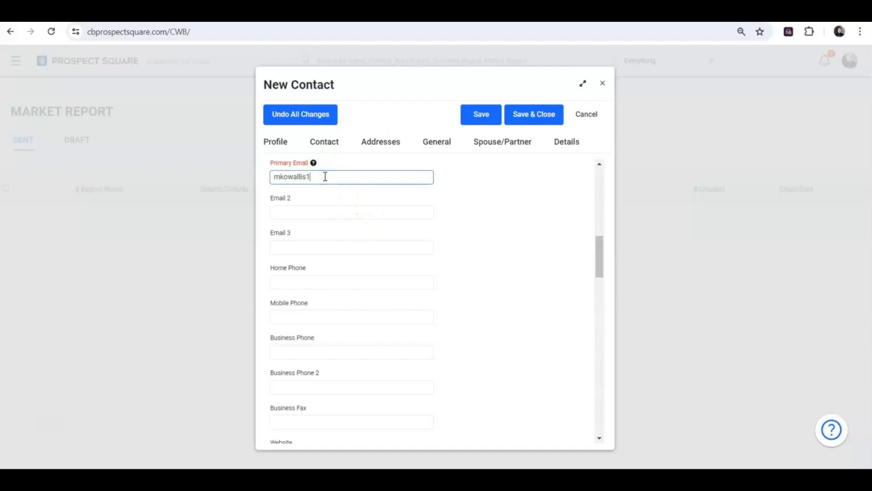
Step: Save and close the new contact
{"action": "left_click", "coordinate": [565, 220]}
{"action": "left_click", "coordinate": [600, 260]}
{"action": "left_click_drag", "start_coordinate": [599, 260], "coordinate": [584, 181]}
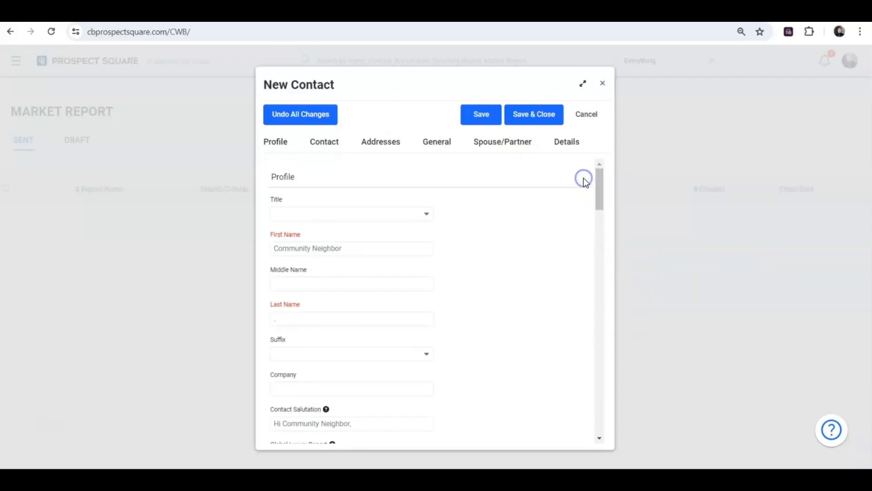
{"action": "left_click", "coordinate": [529, 115]}
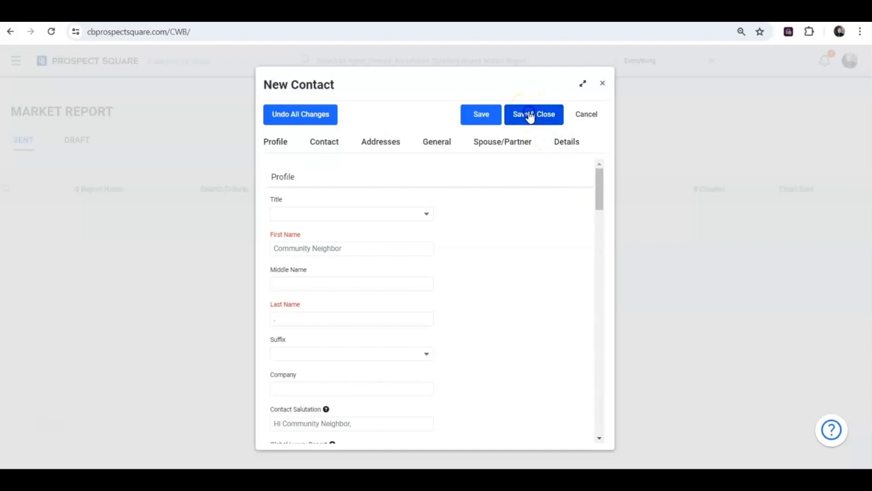
Step: Dismiss the record-created notice and search contacts limited to the 80's Group
{"action": "left_click", "coordinate": [526, 199]}
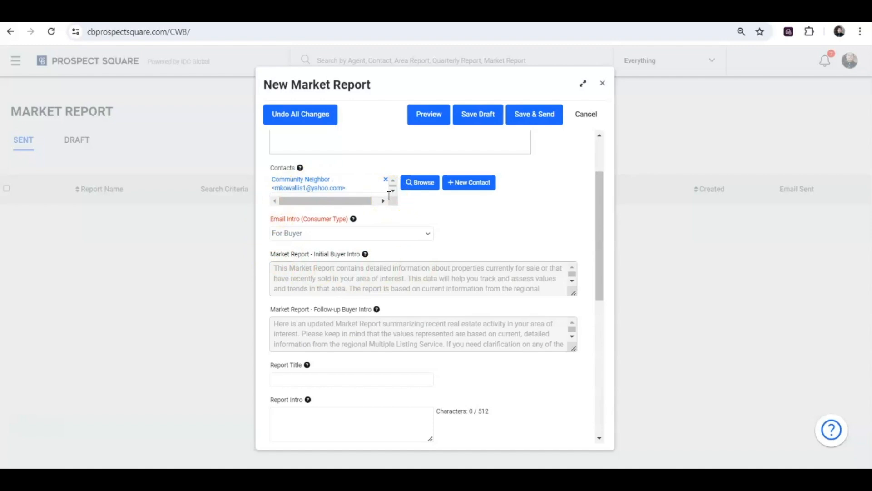
{"action": "left_click", "coordinate": [420, 182]}
{"action": "left_click", "coordinate": [162, 126]}
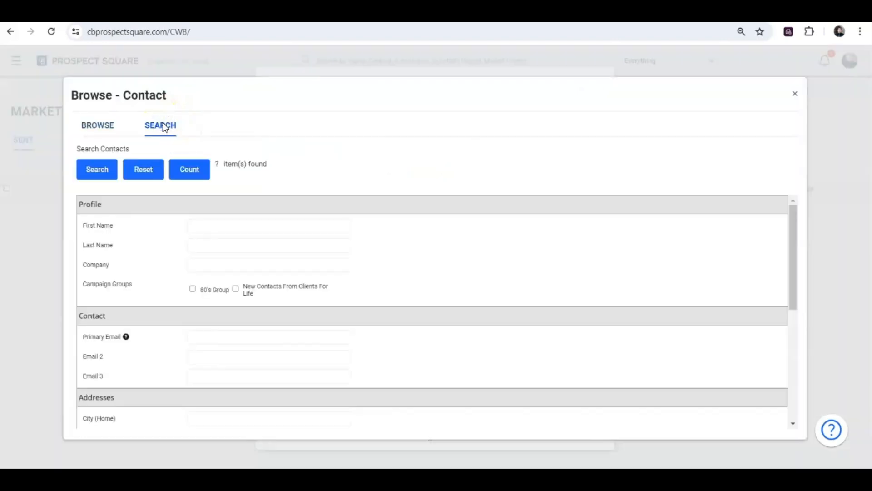
{"action": "left_click", "coordinate": [193, 289]}
{"action": "left_click", "coordinate": [96, 179]}
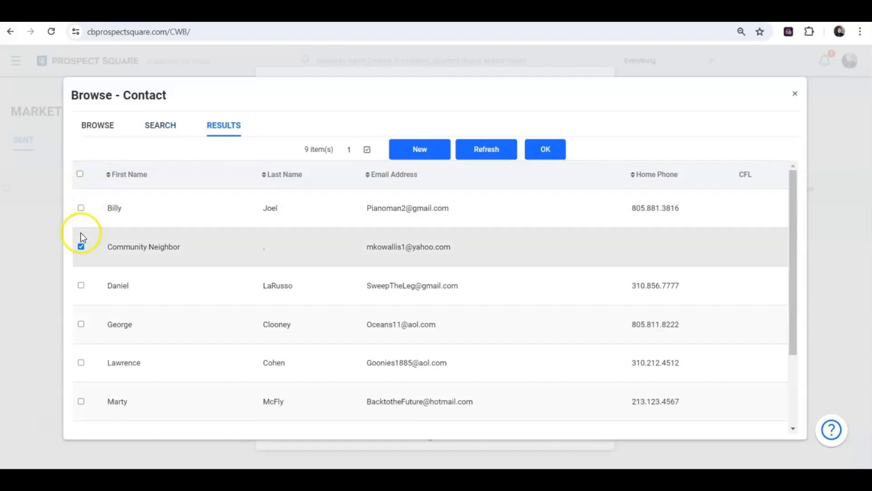
Step: Select all nine matching contacts, then close the contact browser
{"action": "left_click", "coordinate": [81, 248]}
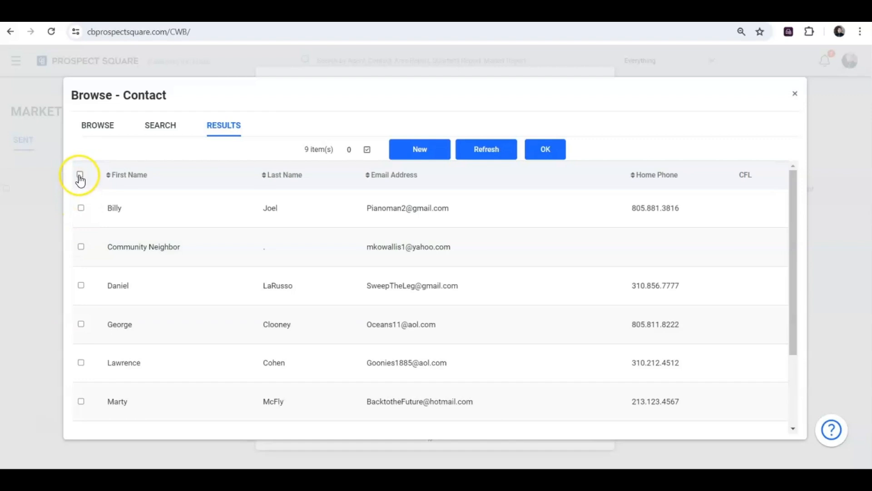
{"action": "left_click", "coordinate": [80, 176]}
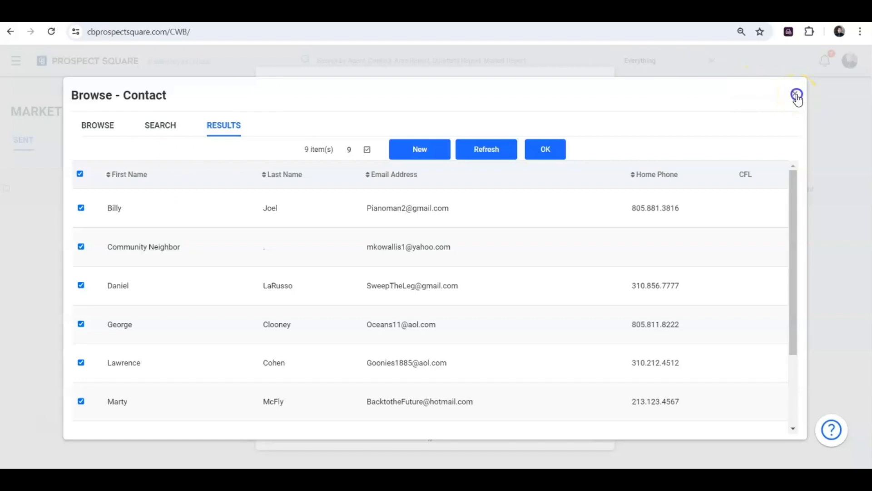
{"action": "left_click", "coordinate": [796, 96]}
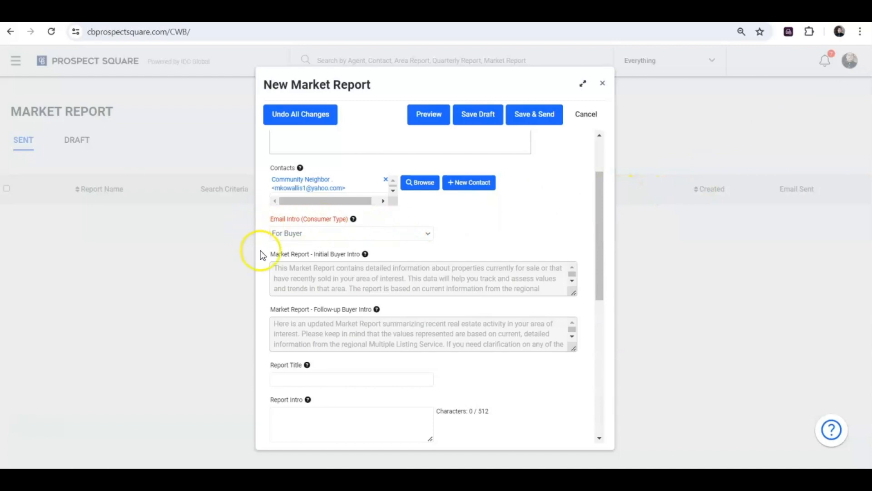
Step: Set Email Intro (Consumer Type) to For Prospect and cancel out of the Initial Prospect Intro editor
{"action": "left_click", "coordinate": [343, 238]}
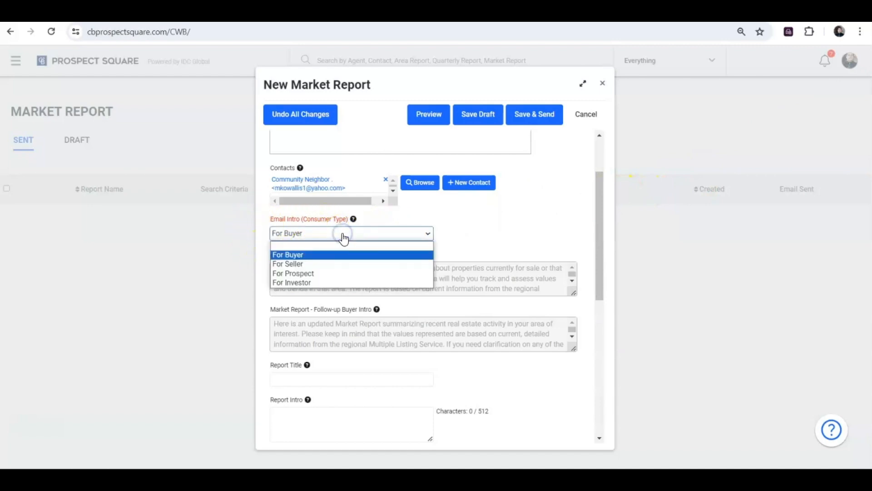
{"action": "left_click", "coordinate": [324, 275]}
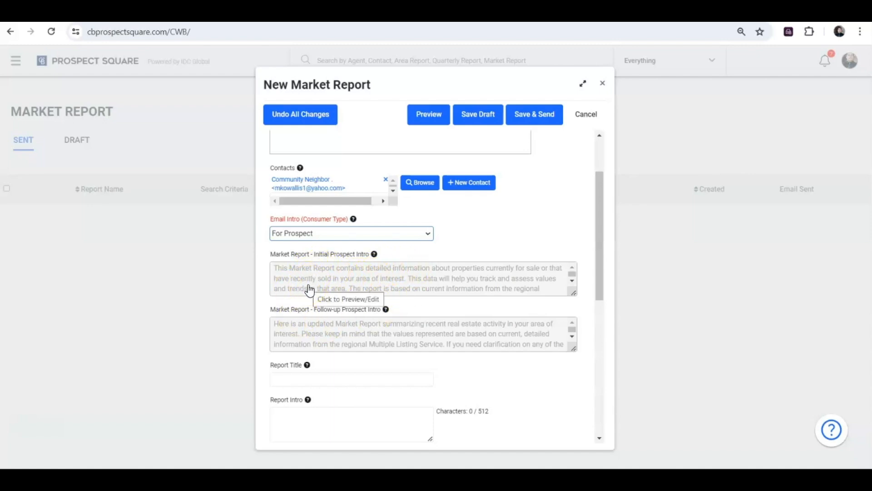
{"action": "left_click", "coordinate": [308, 285]}
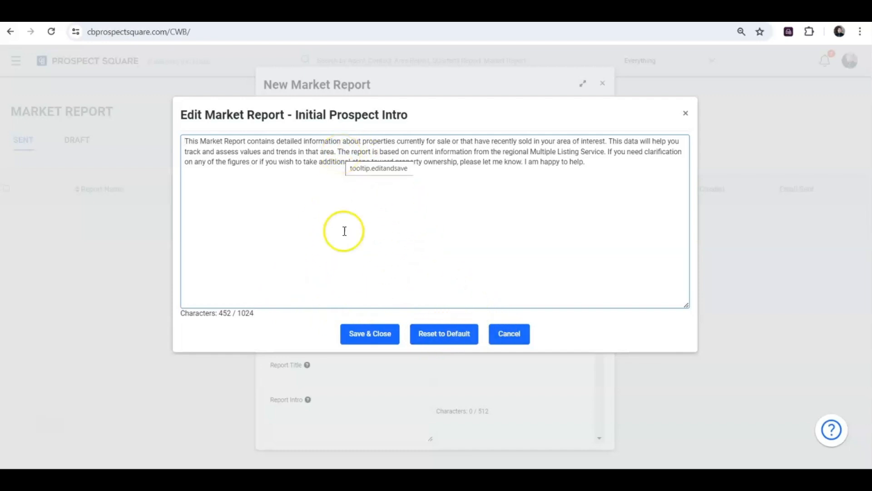
{"action": "left_click", "coordinate": [520, 334]}
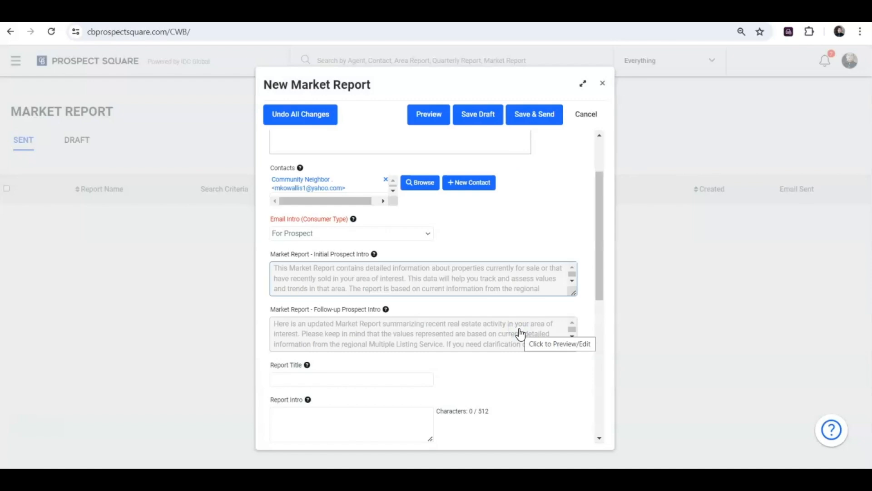
{"action": "left_click", "coordinate": [455, 328]}
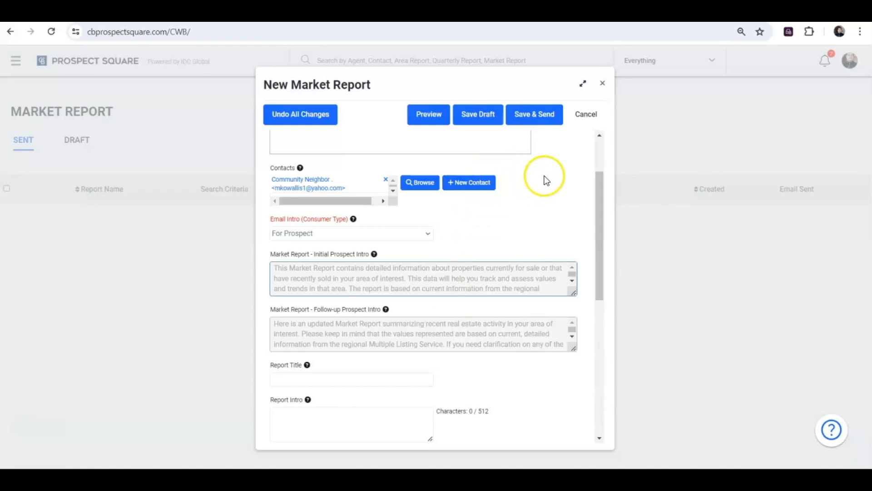
{"action": "left_click_drag", "start_coordinate": [601, 192], "coordinate": [614, 269]}
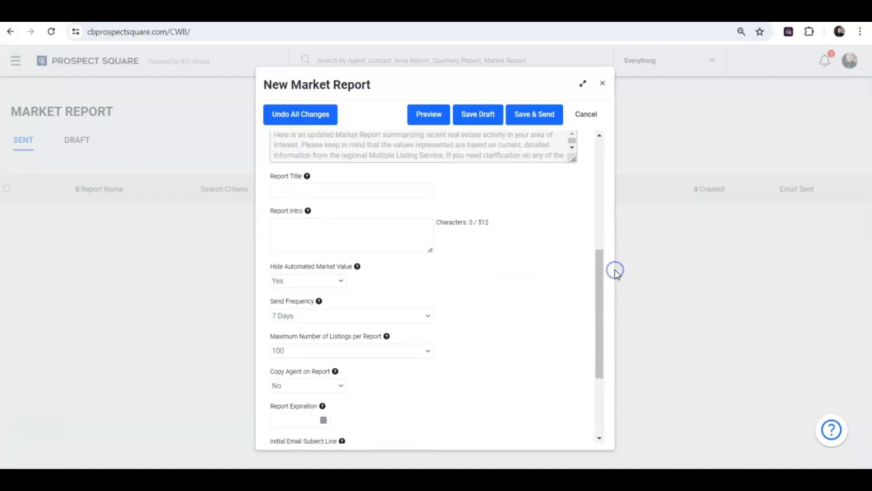
Step: Set the report title to 'Sample Title'
{"action": "left_click", "coordinate": [373, 191]}
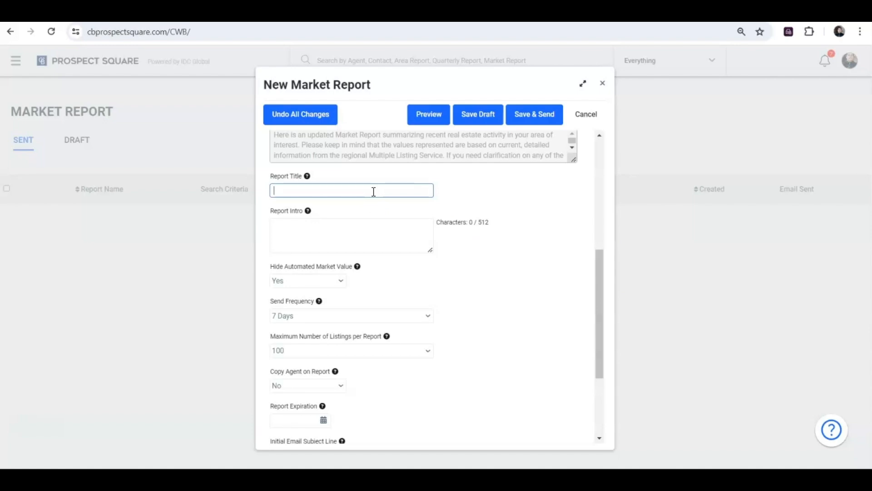
{"action": "type", "text": "d"}
{"action": "key", "text": "BackSpace"}
{"action": "type", "text": "Sample Title"}
Step: Set the report intro to 'This is where your report intro would go.'
{"action": "left_click", "coordinate": [303, 220]}
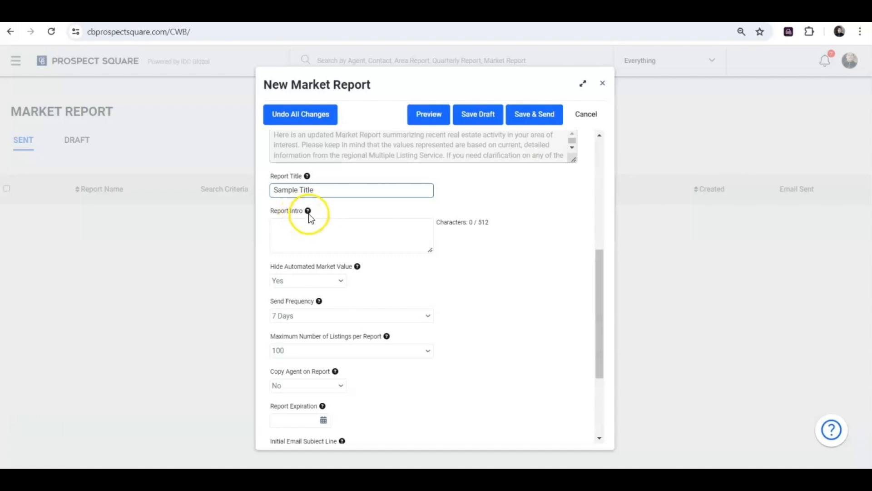
{"action": "mouse_move", "coordinate": [308, 214]}
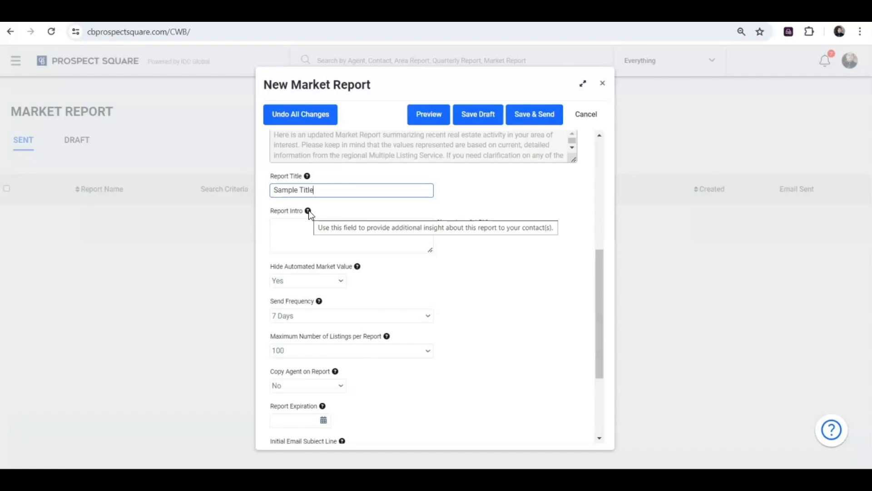
{"action": "left_click", "coordinate": [318, 236]}
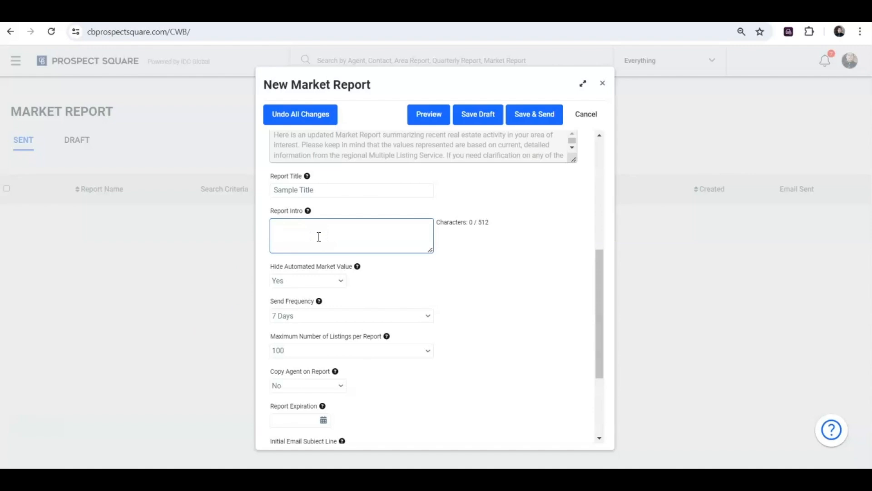
{"action": "type", "text": "This is where your report intro would go."}
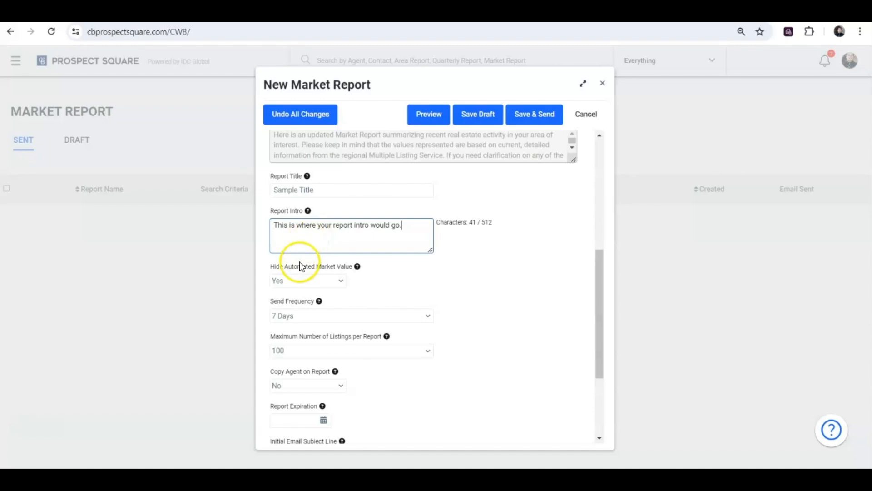
{"action": "left_click_drag", "start_coordinate": [598, 275], "coordinate": [599, 314]}
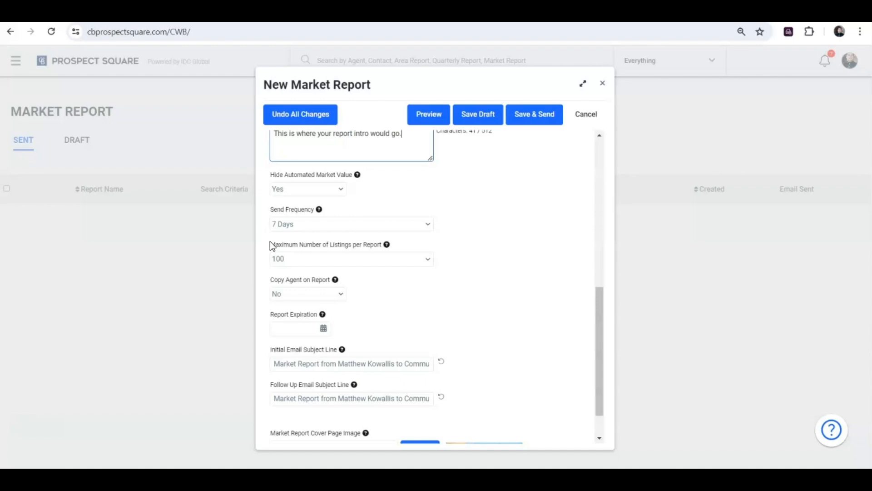
Step: Set Send Frequency to 30 Days and Maximum Number of Listings per Report to 200
{"action": "left_click", "coordinate": [291, 228]}
{"action": "left_click", "coordinate": [292, 231]}
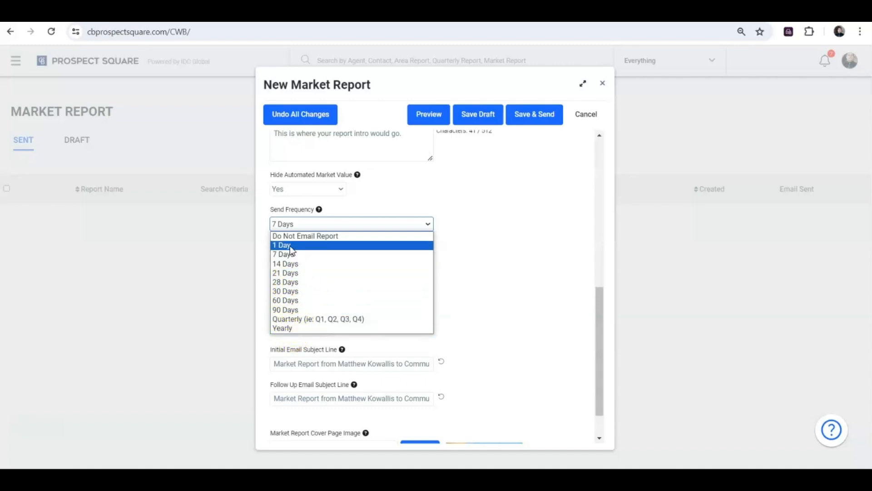
{"action": "left_click", "coordinate": [290, 291]}
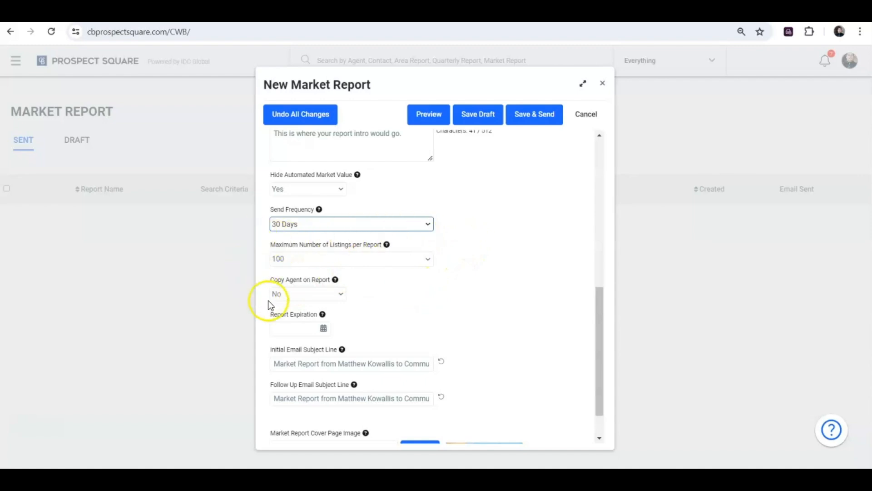
{"action": "left_click", "coordinate": [411, 260]}
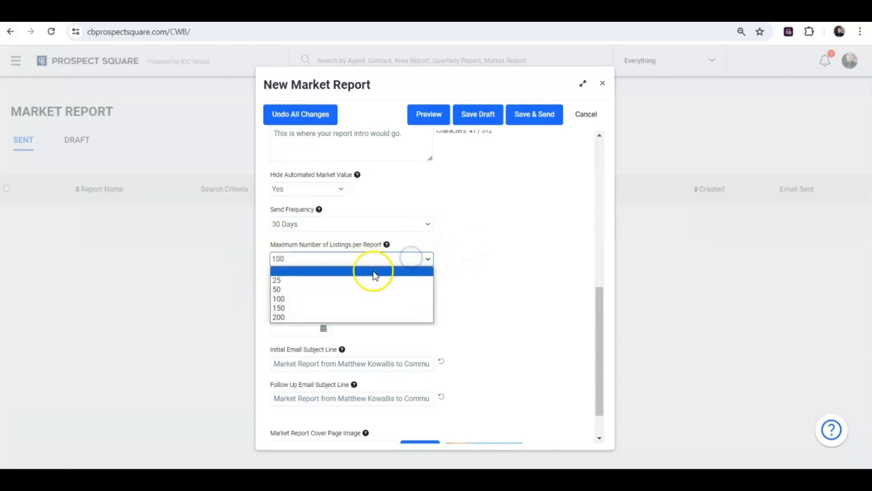
{"action": "left_click", "coordinate": [359, 316]}
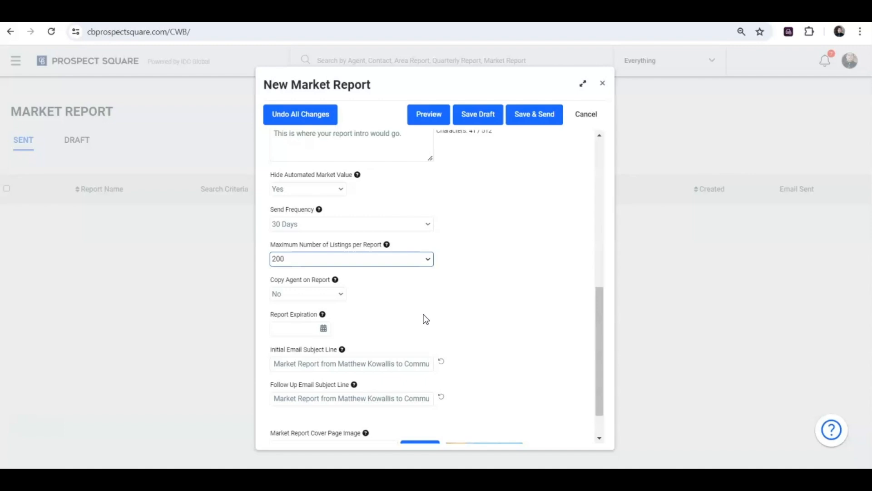
{"action": "left_click", "coordinate": [425, 318]}
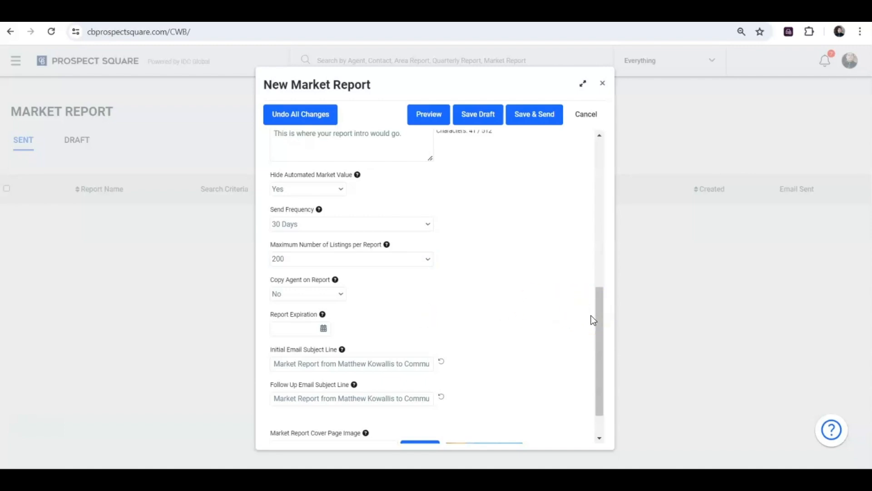
Step: Pick December 31, 2024 as the Report Expiration date in the calendar
{"action": "left_click_drag", "start_coordinate": [598, 321], "coordinate": [598, 353]}
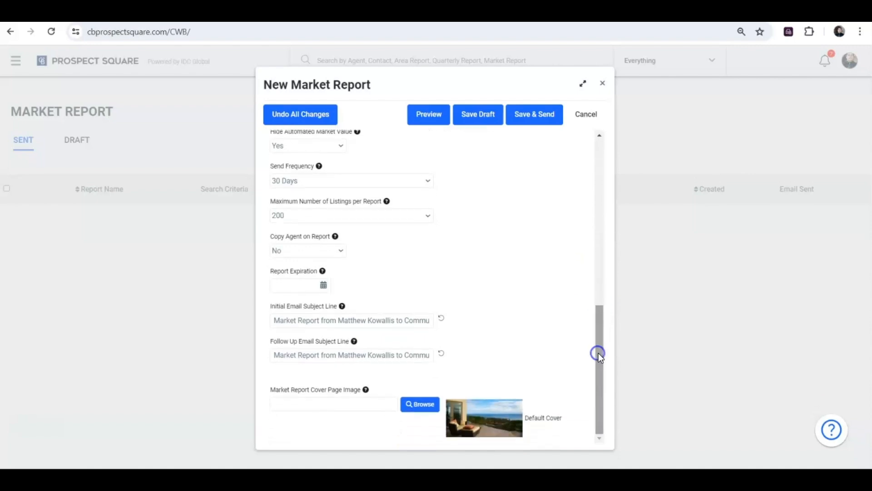
{"action": "left_click", "coordinate": [323, 286]}
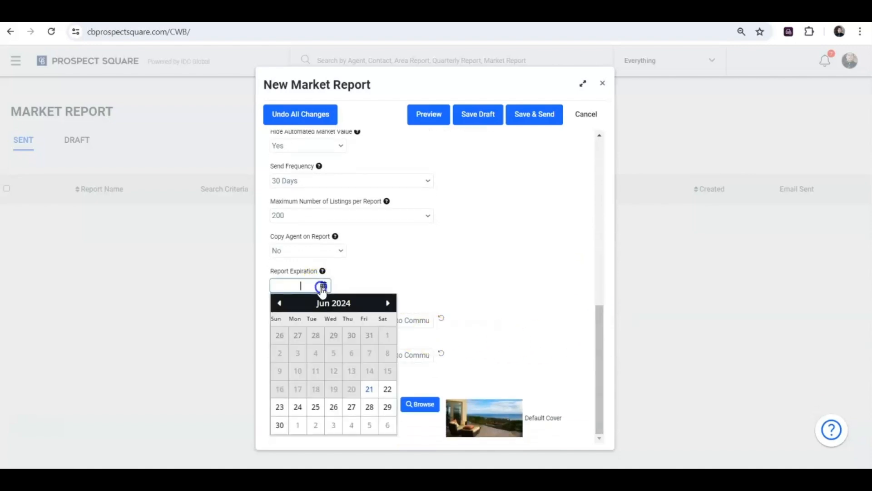
{"action": "left_click", "coordinate": [388, 303]}
{"action": "left_click", "coordinate": [389, 303]}
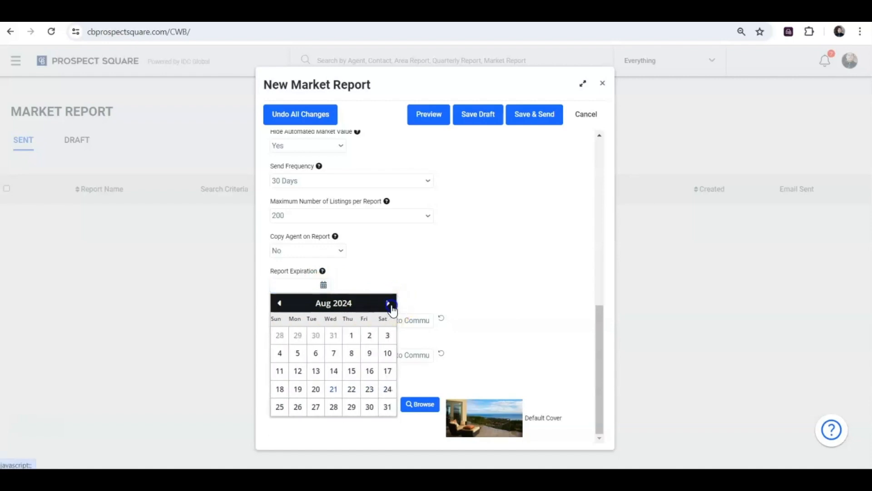
{"action": "left_click", "coordinate": [389, 303]}
{"action": "left_click", "coordinate": [389, 303]}
{"action": "left_click", "coordinate": [388, 303]}
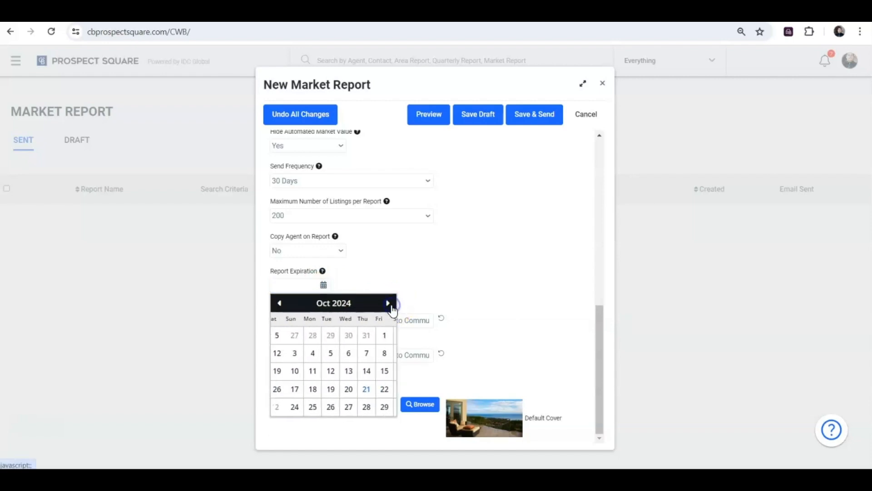
{"action": "left_click", "coordinate": [388, 303]}
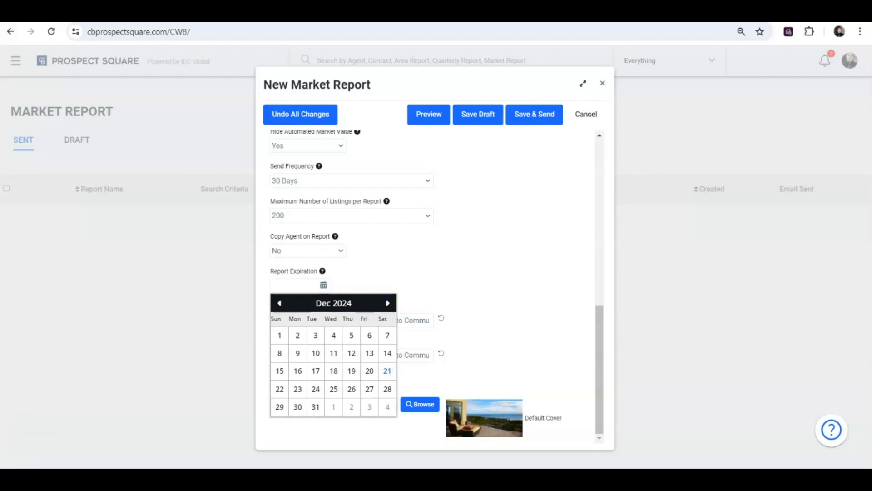
{"action": "left_click", "coordinate": [282, 370]}
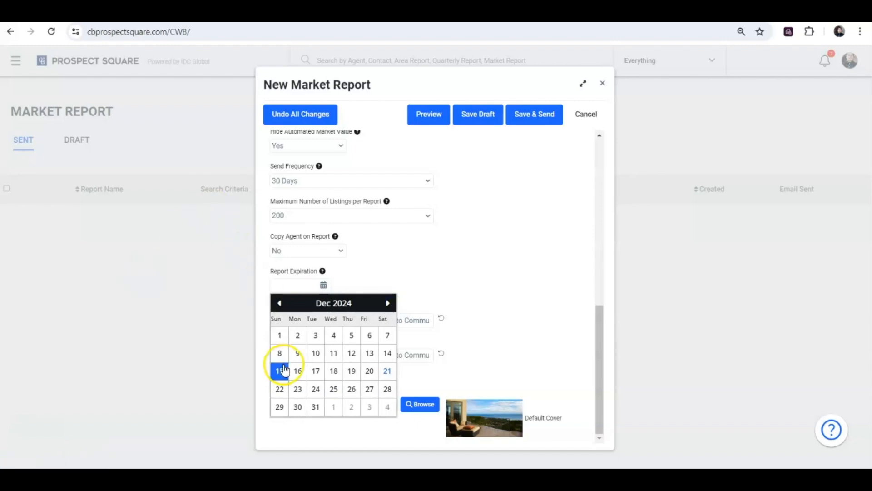
{"action": "left_click", "coordinate": [318, 408]}
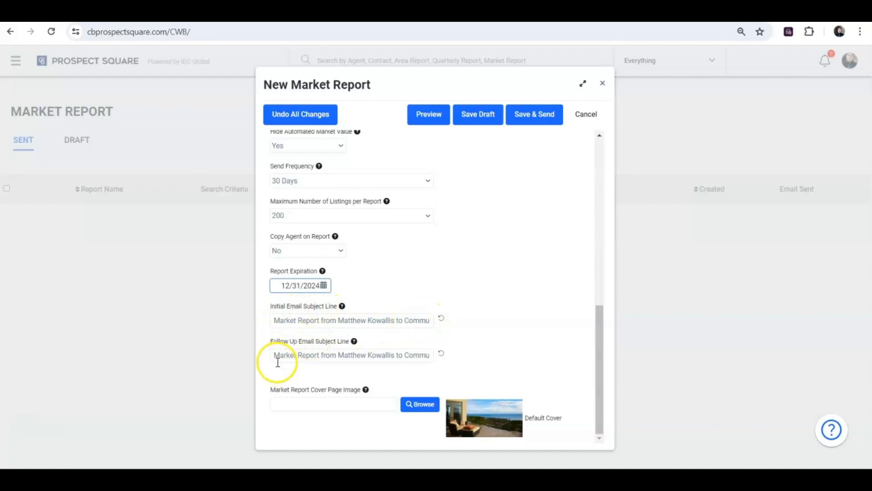
Step: Close the cover page image browser without a pick, keeping Default Cover, and return to the form's top
{"action": "left_click", "coordinate": [419, 408]}
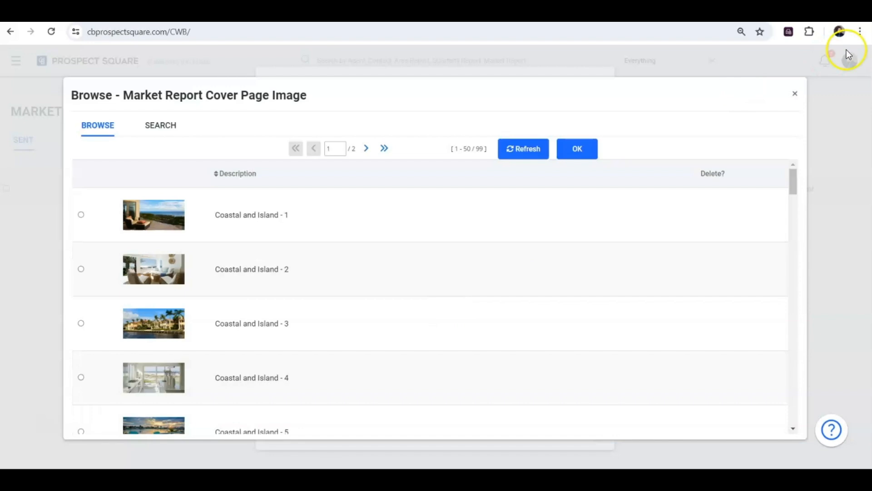
{"action": "left_click", "coordinate": [796, 94]}
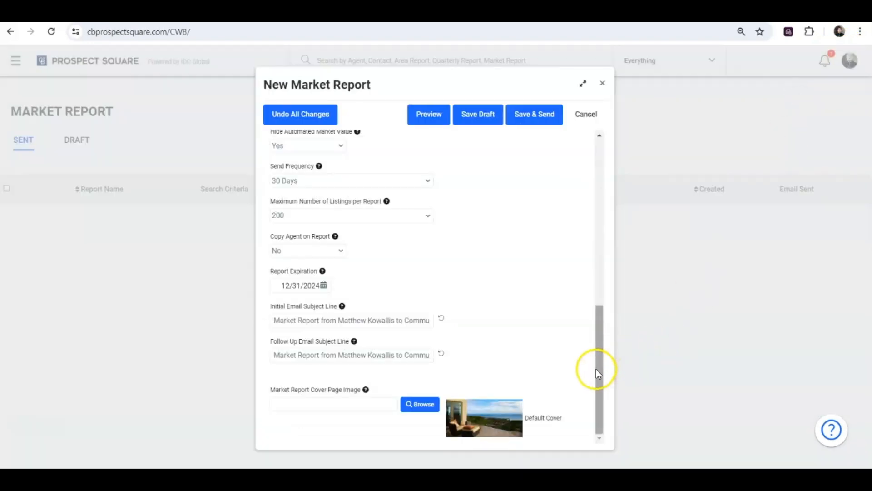
{"action": "left_click_drag", "start_coordinate": [596, 369], "coordinate": [586, 189]}
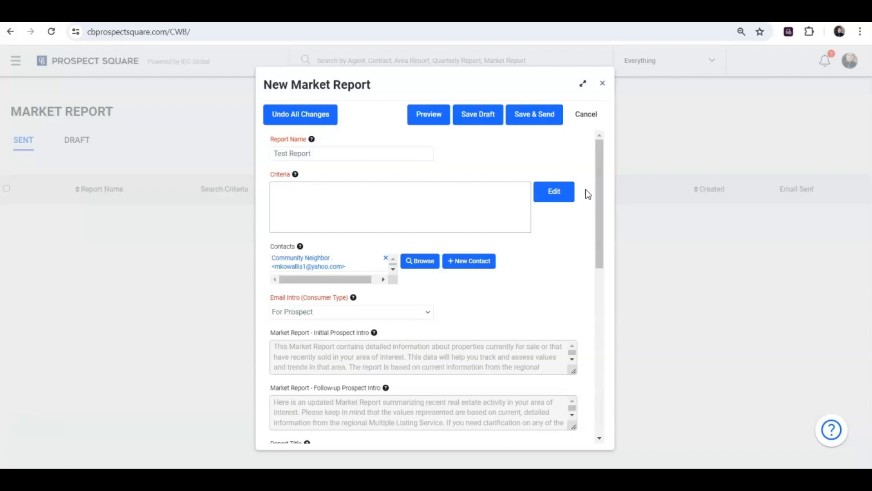
Step: Open the New Search Criteria dialog from Edit beside Criteria and scroll through the status fields
{"action": "left_click", "coordinate": [562, 193]}
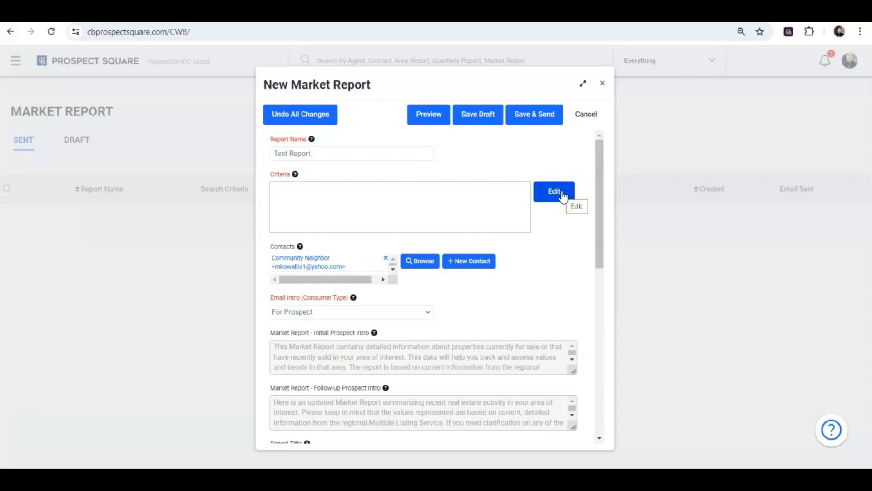
{"action": "left_click", "coordinate": [562, 195]}
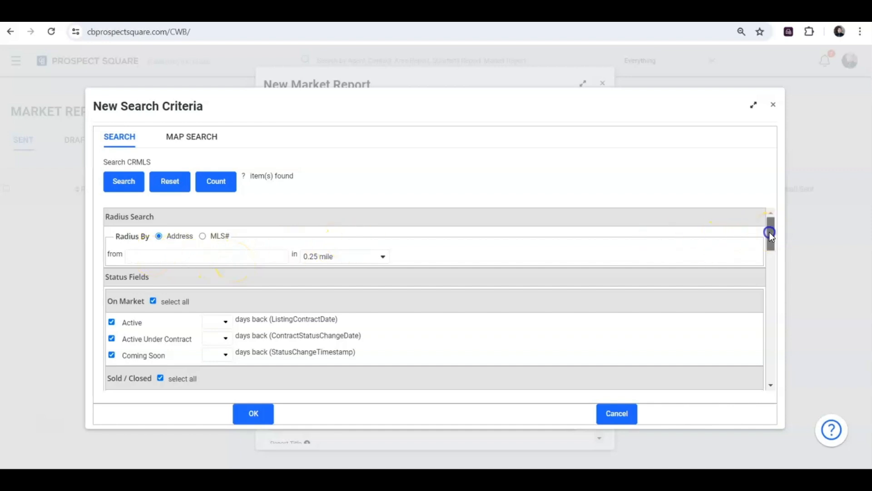
{"action": "left_click_drag", "start_coordinate": [769, 233], "coordinate": [773, 248]}
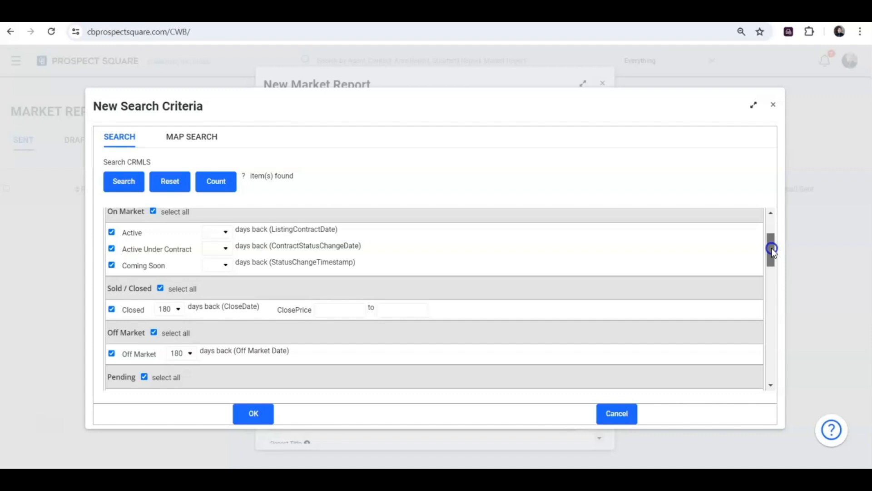
{"action": "left_click_drag", "start_coordinate": [772, 249], "coordinate": [772, 247]}
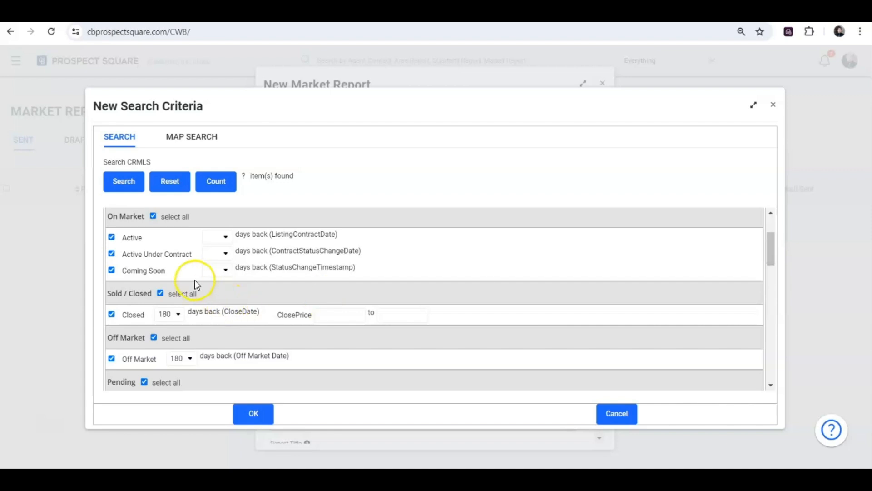
Step: Review the Active days-back and search radius choices, leaving the radius at 0.25 mile
{"action": "left_click", "coordinate": [211, 241]}
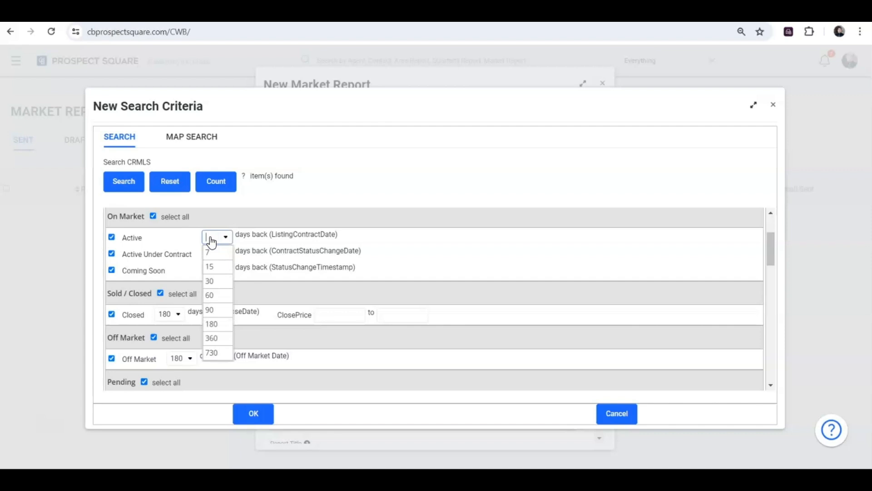
{"action": "left_click", "coordinate": [339, 199]}
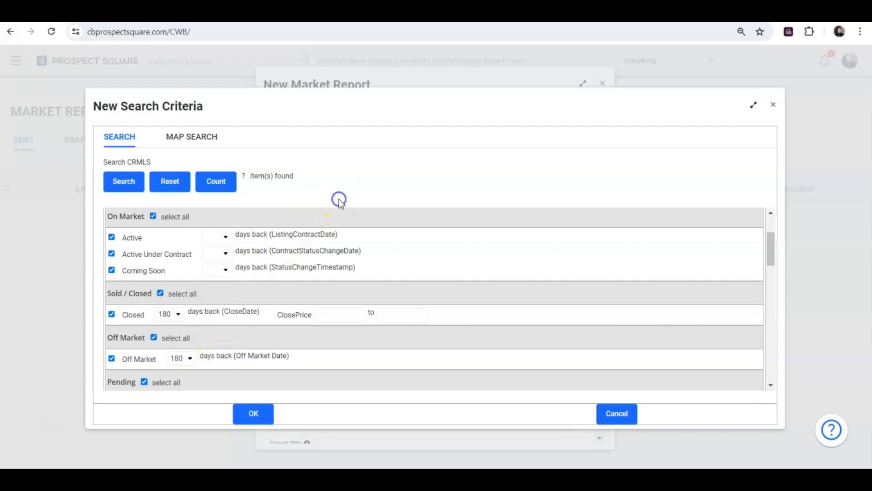
{"action": "left_click_drag", "start_coordinate": [775, 253], "coordinate": [797, 229]}
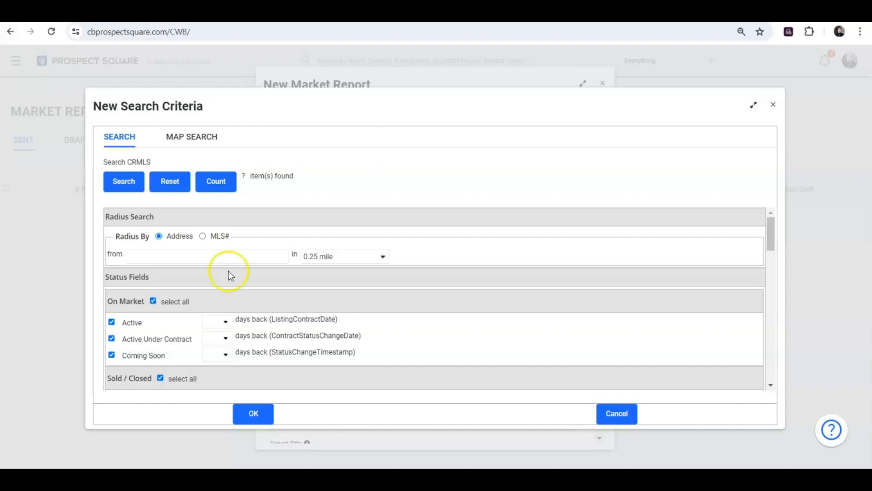
{"action": "left_click", "coordinate": [384, 257]}
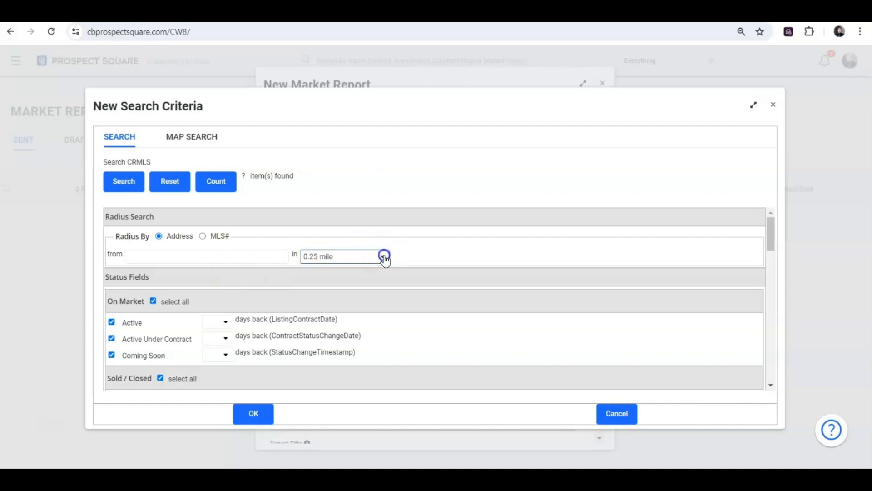
{"action": "left_click", "coordinate": [384, 184]}
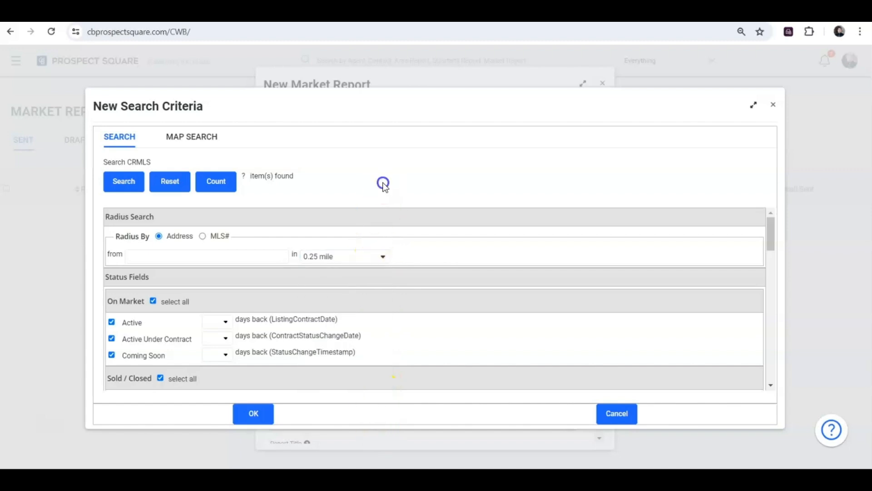
Step: Switch to Map Search, hide the search options panel, and maximize the criteria window
{"action": "left_click", "coordinate": [191, 144]}
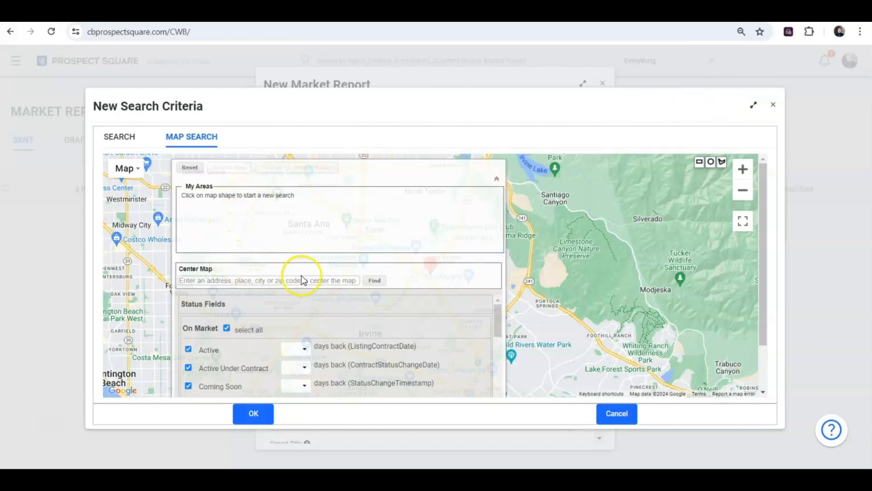
{"action": "left_click", "coordinate": [497, 179]}
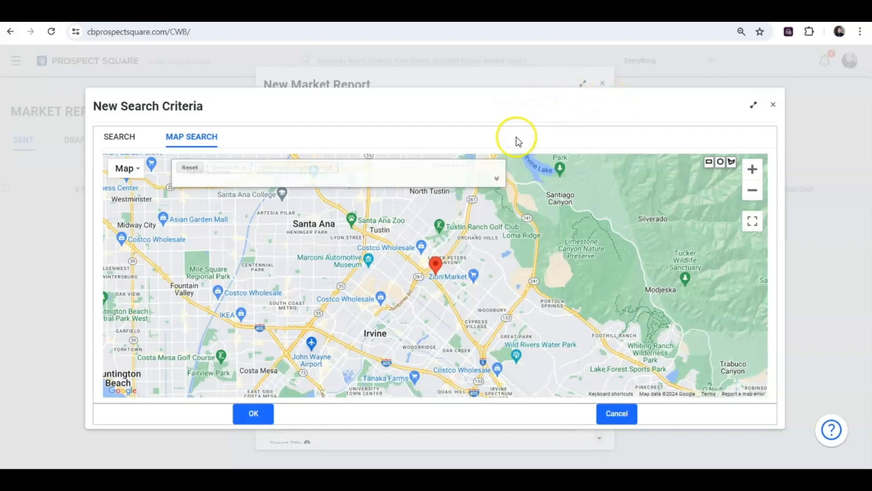
{"action": "left_click", "coordinate": [497, 181]}
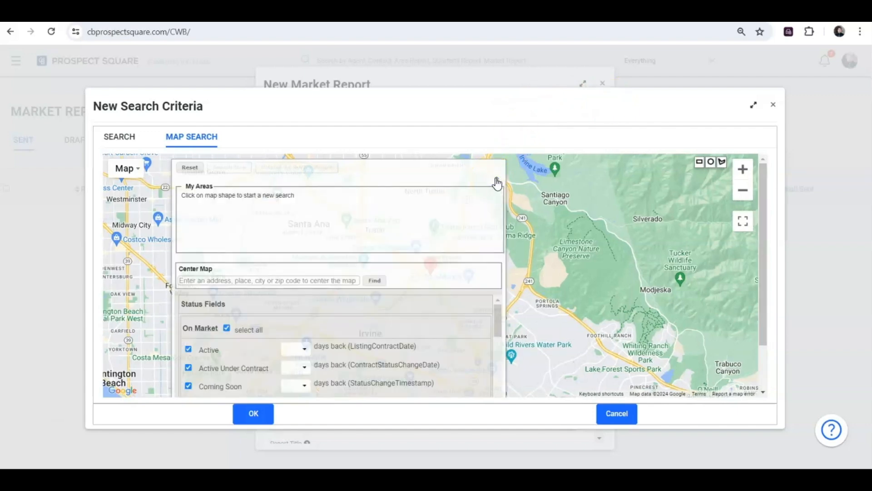
{"action": "left_click", "coordinate": [497, 180]}
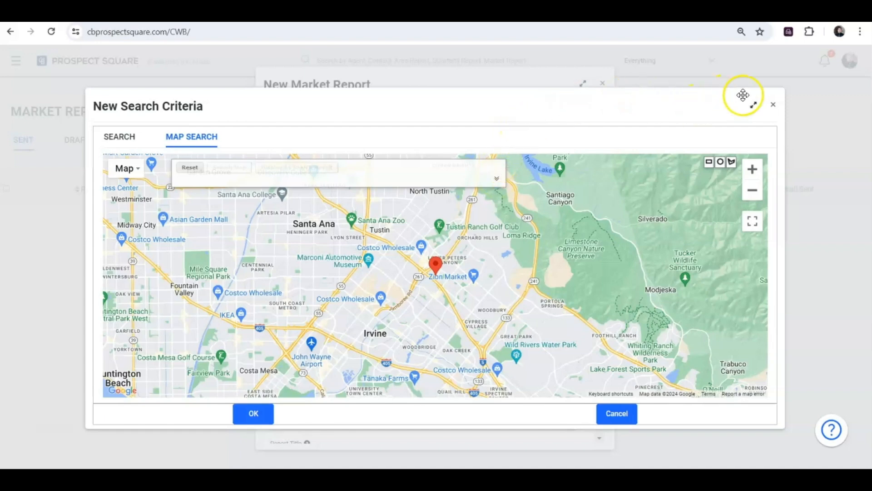
{"action": "left_click", "coordinate": [753, 106]}
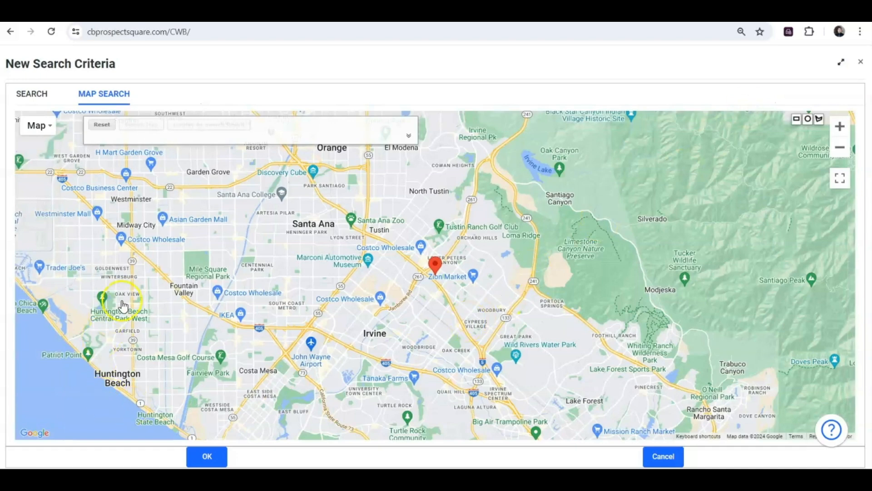
Step: Pan and zoom the map to Newport Beach with Lido Isle centred, dismissing the Rusty Pelican card
{"action": "left_click_drag", "start_coordinate": [171, 387], "coordinate": [241, 292]}
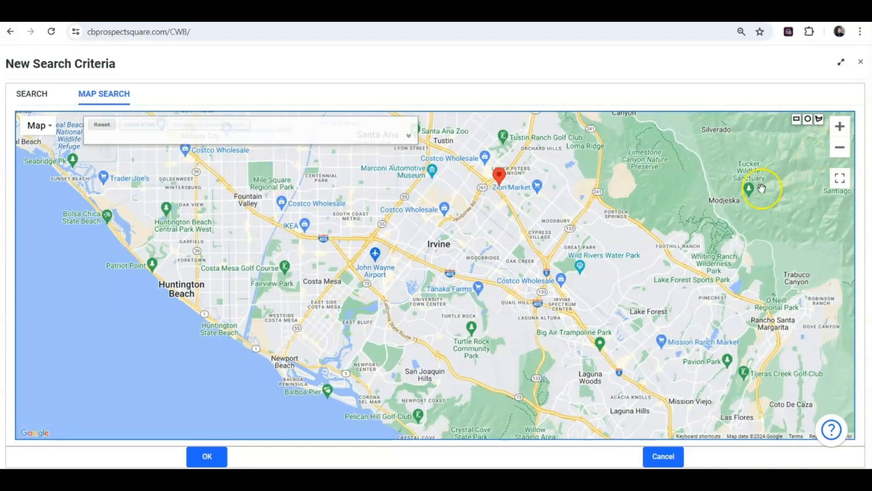
{"action": "left_click", "coordinate": [847, 133]}
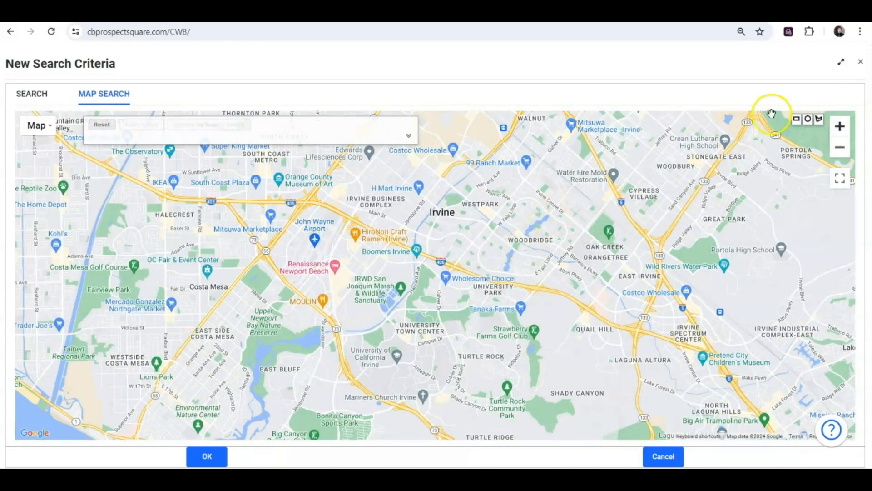
{"action": "left_click", "coordinate": [841, 151]}
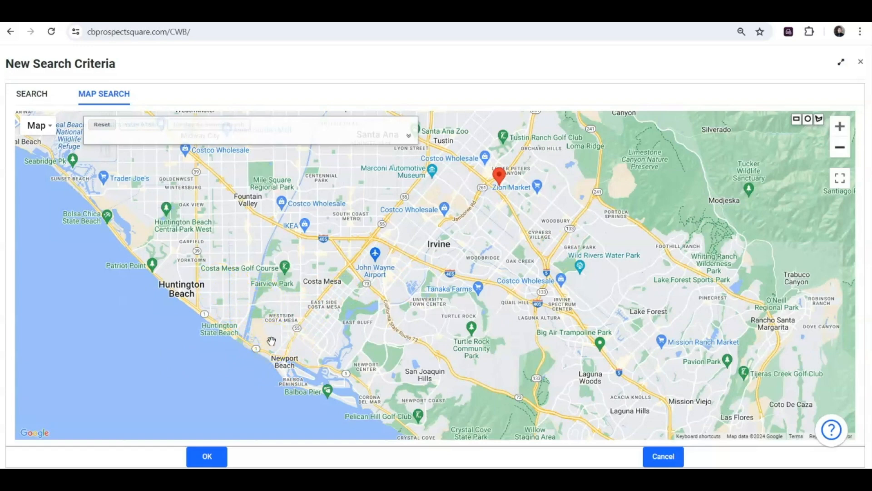
{"action": "left_click_drag", "start_coordinate": [283, 341], "coordinate": [348, 298]}
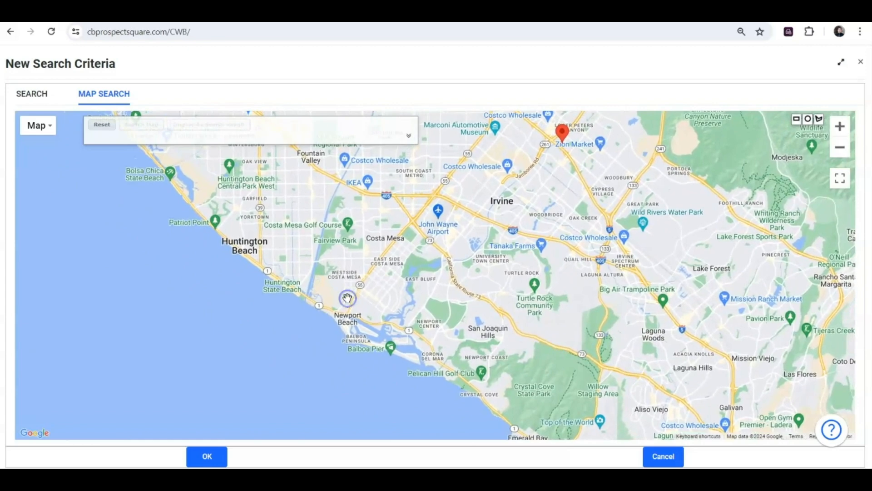
{"action": "left_click", "coordinate": [839, 128]}
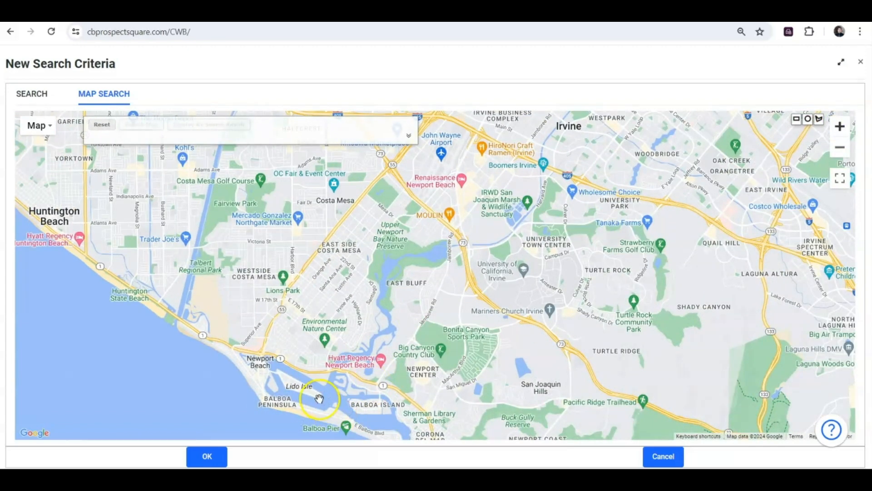
{"action": "left_click_drag", "start_coordinate": [316, 399], "coordinate": [426, 370]}
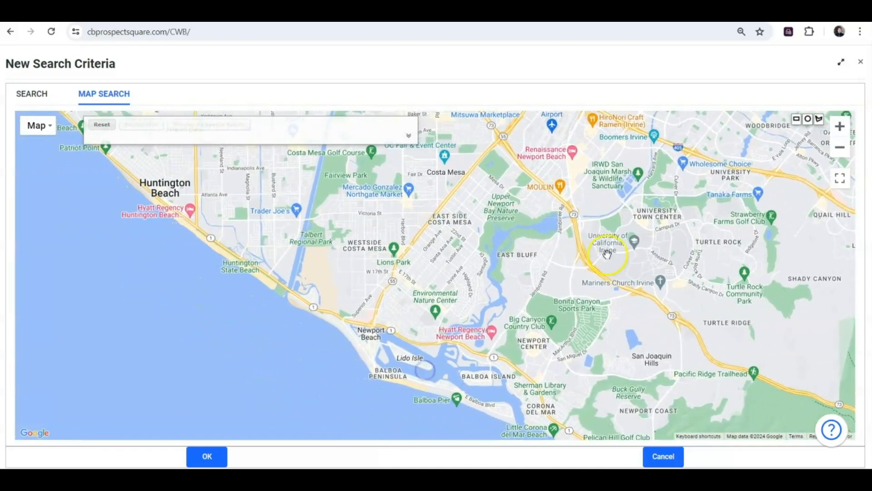
{"action": "left_click", "coordinate": [840, 127]}
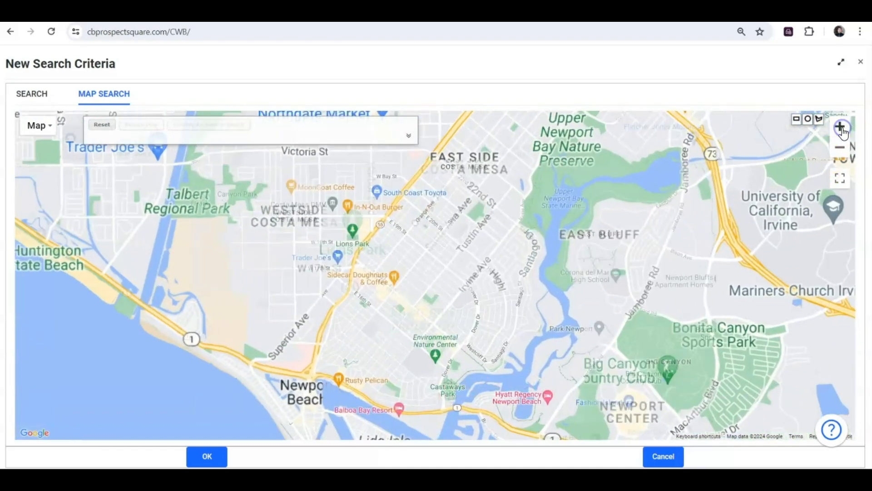
{"action": "left_click", "coordinate": [357, 381]}
{"action": "left_click_drag", "start_coordinate": [357, 382], "coordinate": [374, 280]}
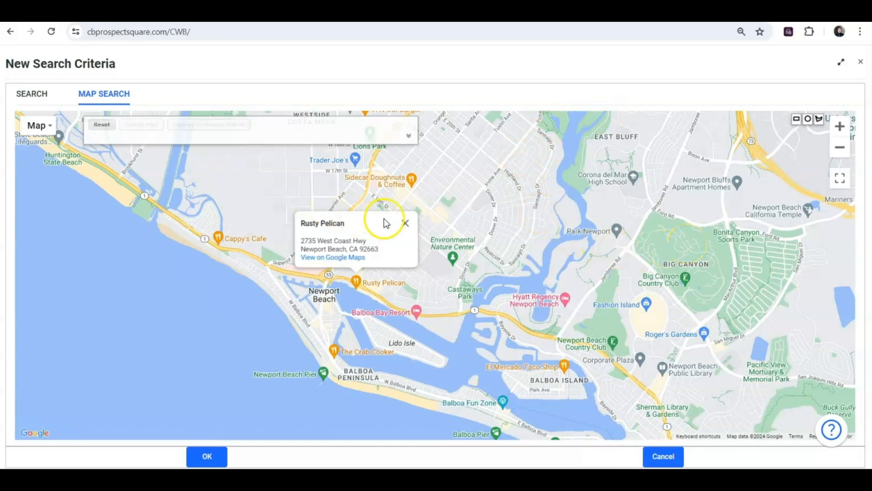
{"action": "left_click", "coordinate": [404, 223]}
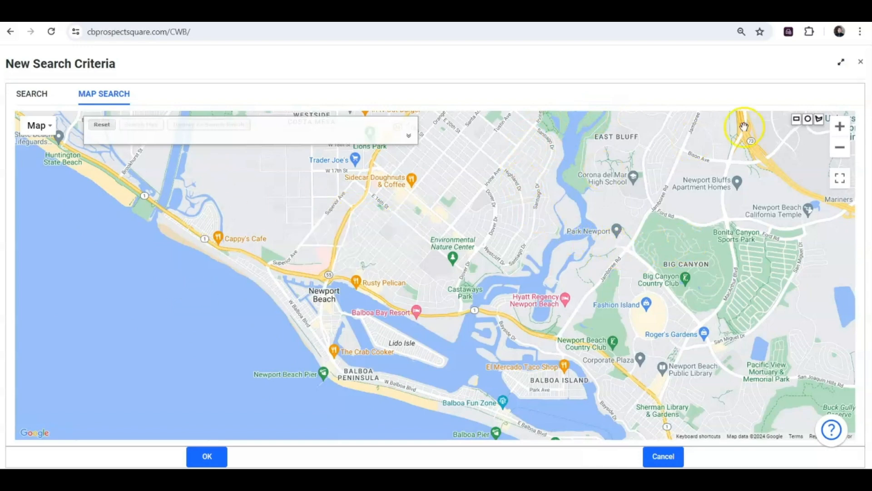
Step: Draw a test rectangle and a test circle on the map, discarding each without naming it
{"action": "left_click", "coordinate": [797, 120]}
{"action": "left_click_drag", "start_coordinate": [329, 185], "coordinate": [523, 251]}
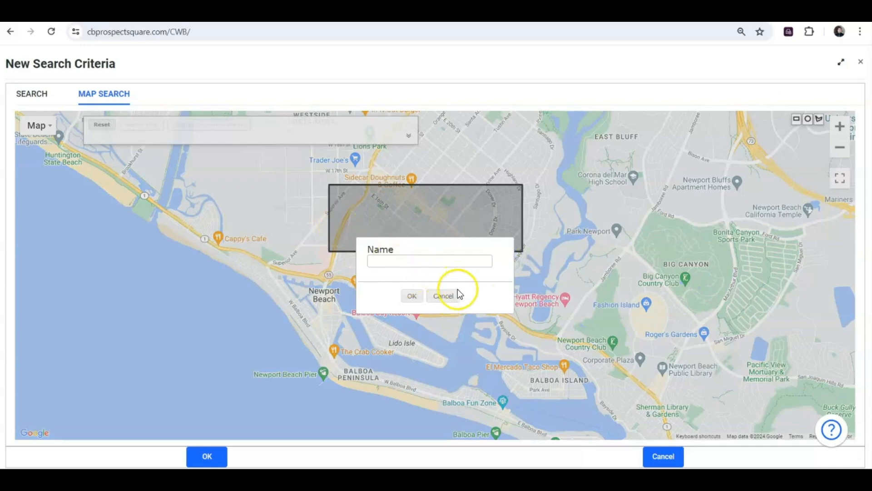
{"action": "left_click", "coordinate": [443, 297]}
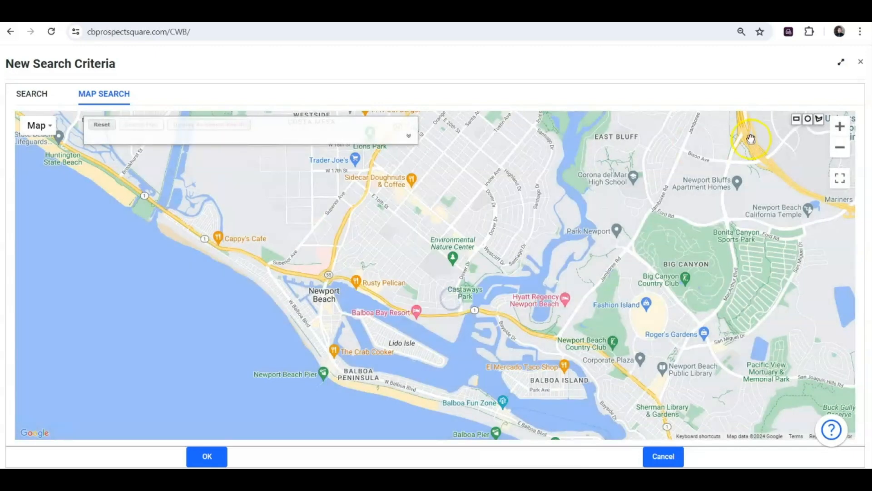
{"action": "left_click", "coordinate": [808, 120]}
{"action": "left_click_drag", "start_coordinate": [304, 203], "coordinate": [355, 233]}
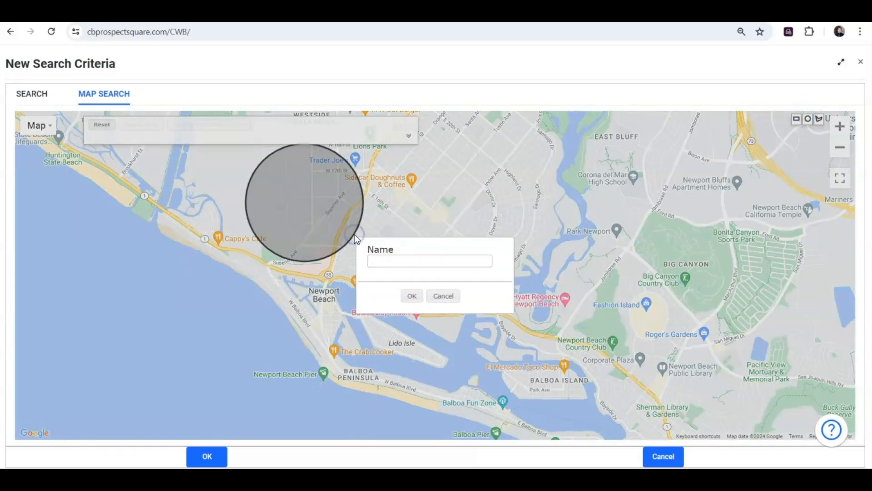
{"action": "left_click", "coordinate": [450, 300]}
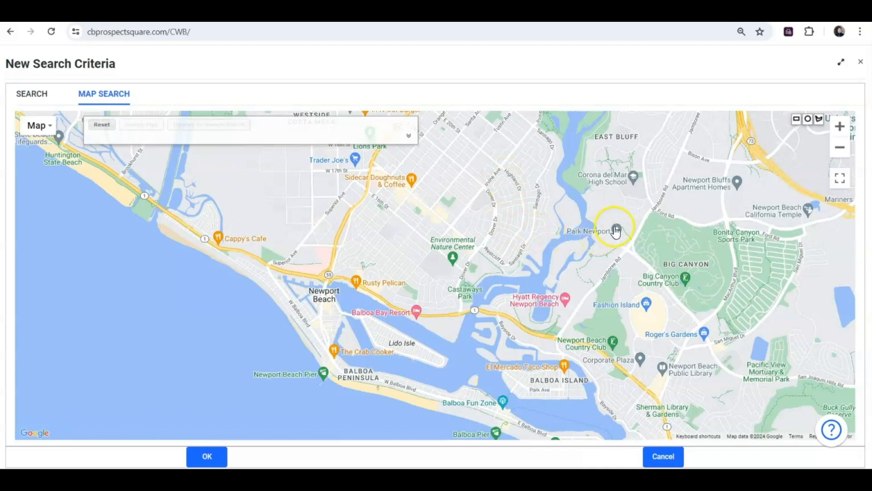
Step: Trace Lido Isle with the polygon tool, placing corners around the island and closing the shape
{"action": "left_click", "coordinate": [820, 120]}
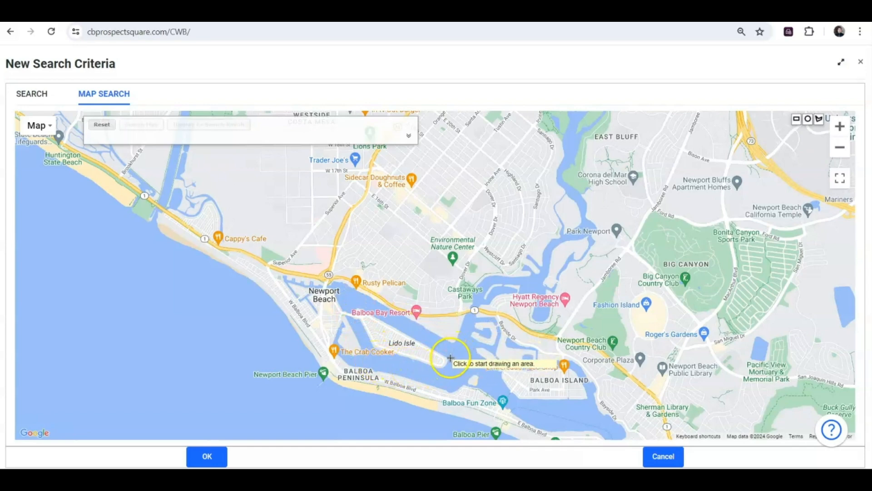
{"action": "left_click", "coordinate": [449, 358]}
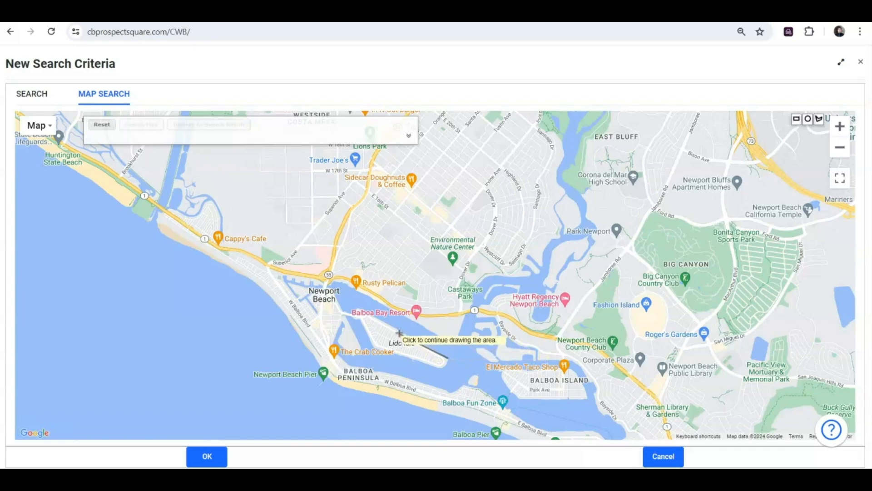
{"action": "left_click", "coordinate": [360, 308]}
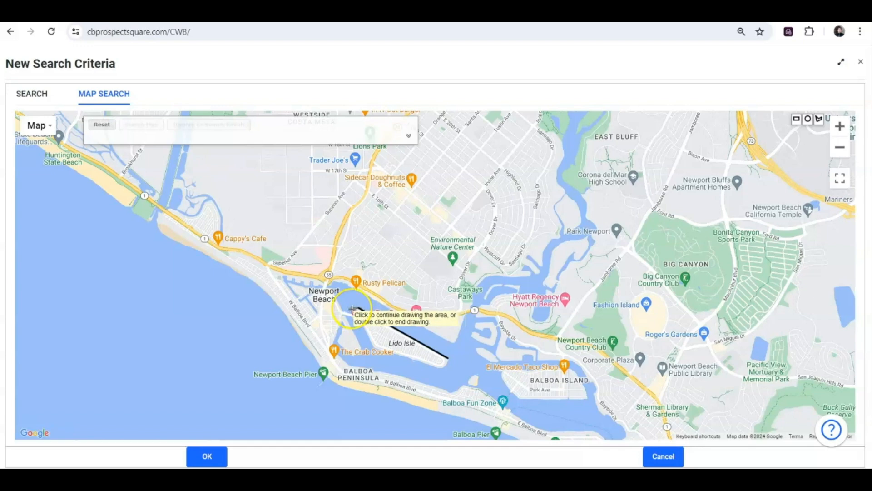
{"action": "left_click", "coordinate": [351, 309]}
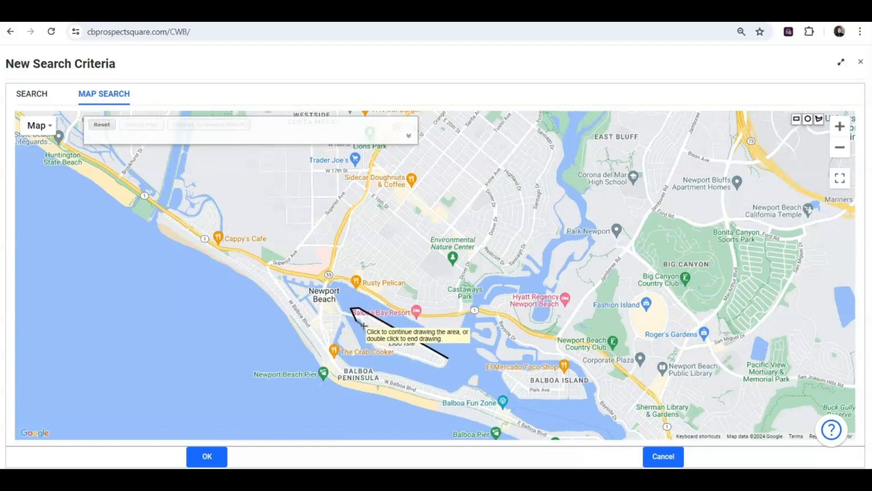
{"action": "left_click", "coordinate": [369, 341]}
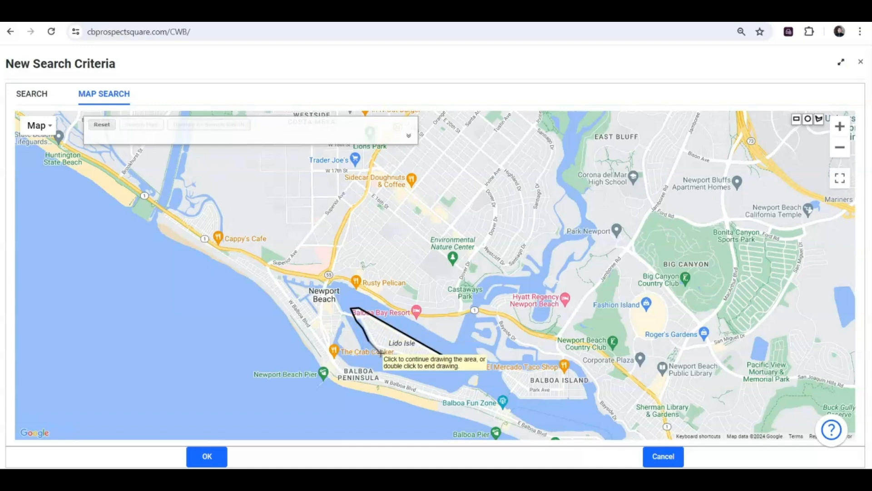
{"action": "left_click", "coordinate": [441, 367]}
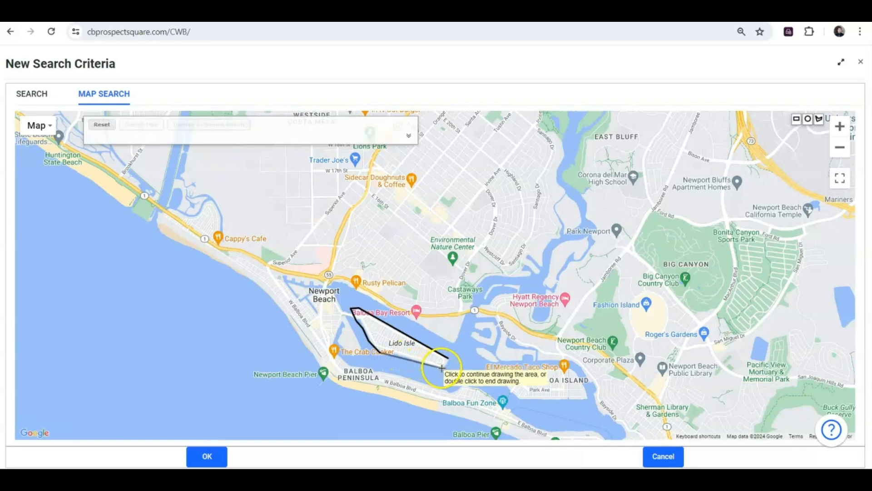
{"action": "left_click", "coordinate": [449, 365]}
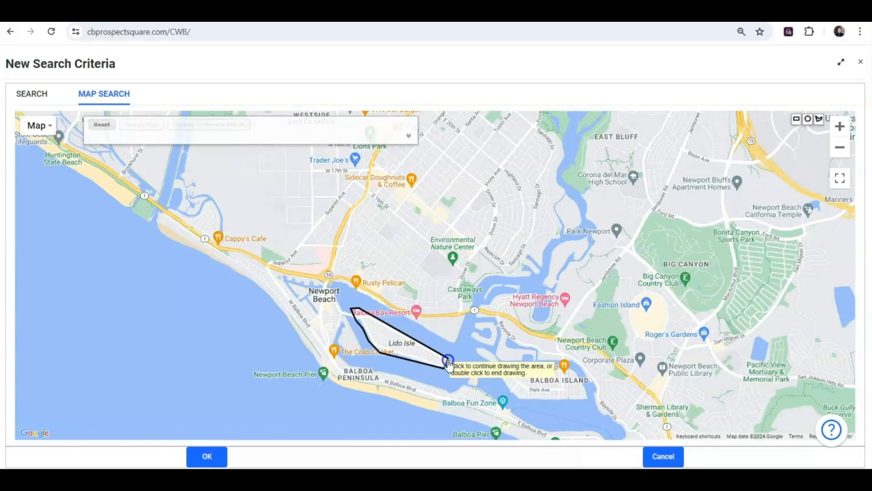
{"action": "double_click", "coordinate": [448, 361]}
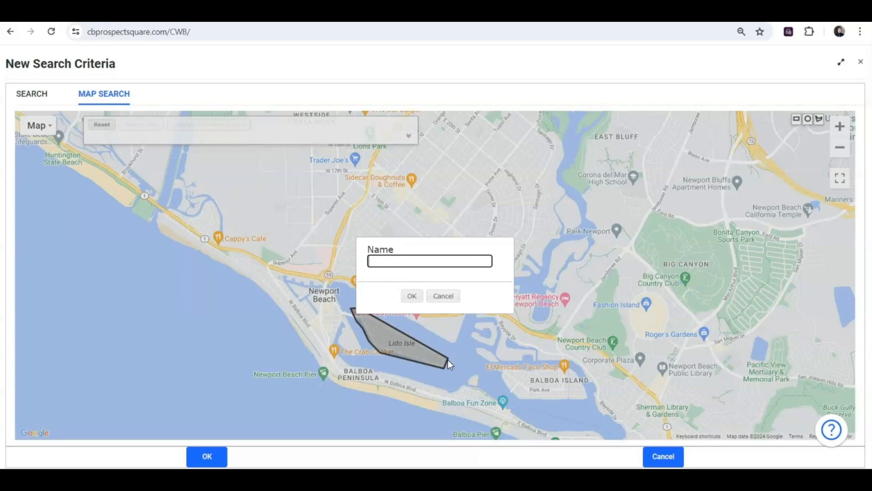
Step: Name the polygon area 'Lido Isle', confirm it, and expand the search criteria panel
{"action": "type", "text": "Lido Isle"}
{"action": "left_click", "coordinate": [412, 296]}
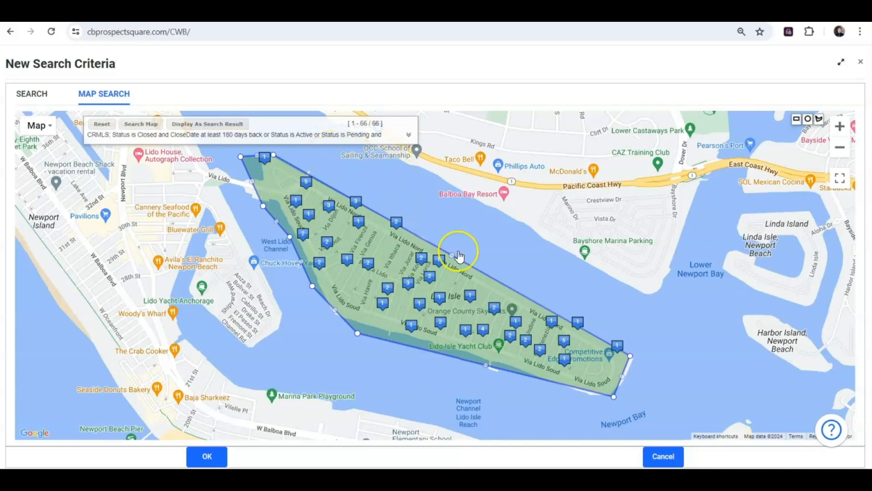
{"action": "left_click", "coordinate": [409, 135]}
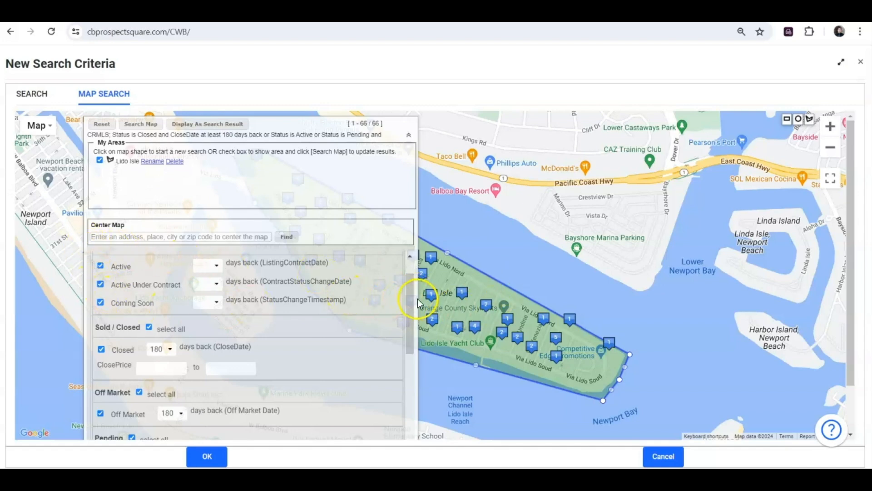
Step: Change the Closed sales days-back filter from 180 to 90 and collapse the criteria panel
{"action": "left_click_drag", "start_coordinate": [411, 291], "coordinate": [415, 318]}
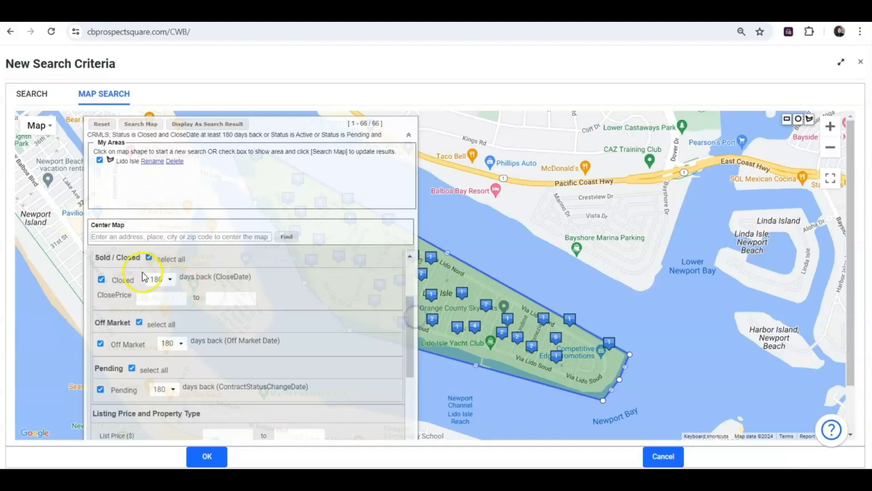
{"action": "left_click", "coordinate": [169, 279]}
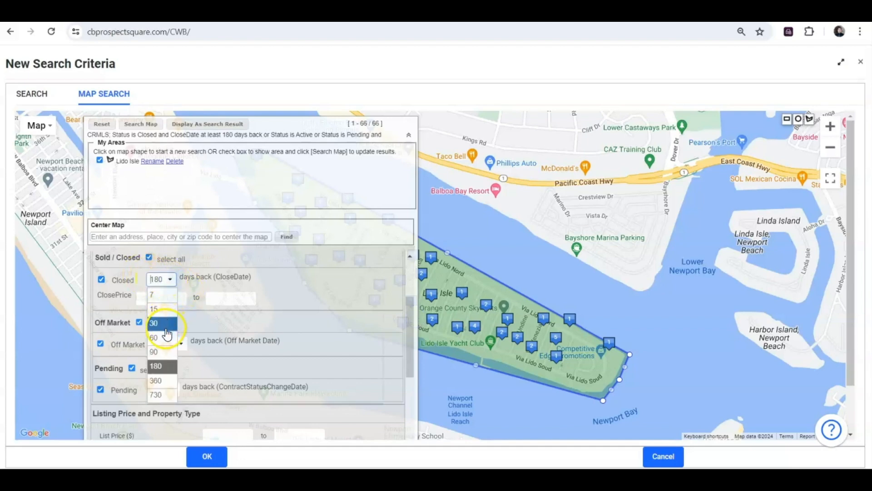
{"action": "left_click", "coordinate": [168, 352]}
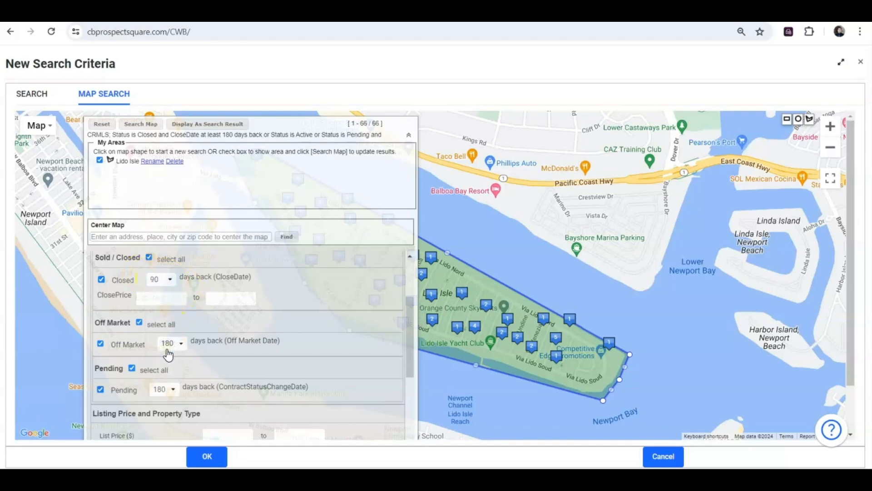
{"action": "left_click_drag", "start_coordinate": [411, 321], "coordinate": [410, 351]}
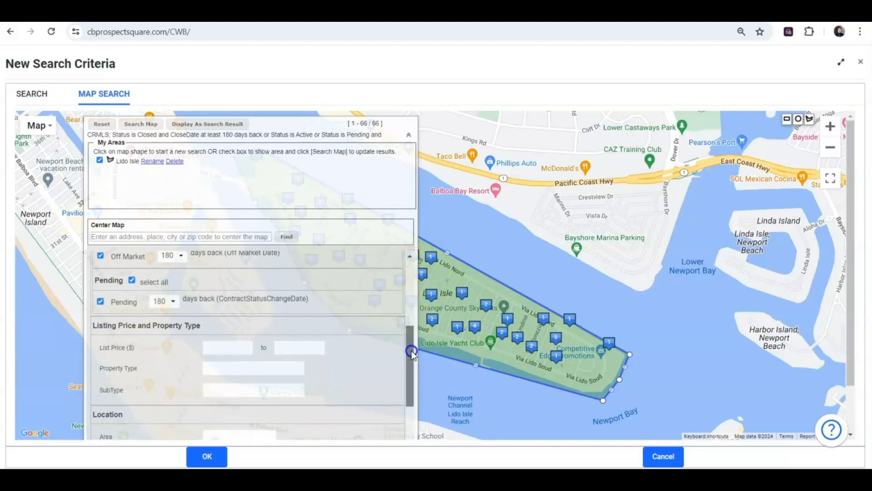
{"action": "left_click_drag", "start_coordinate": [410, 350], "coordinate": [424, 378]}
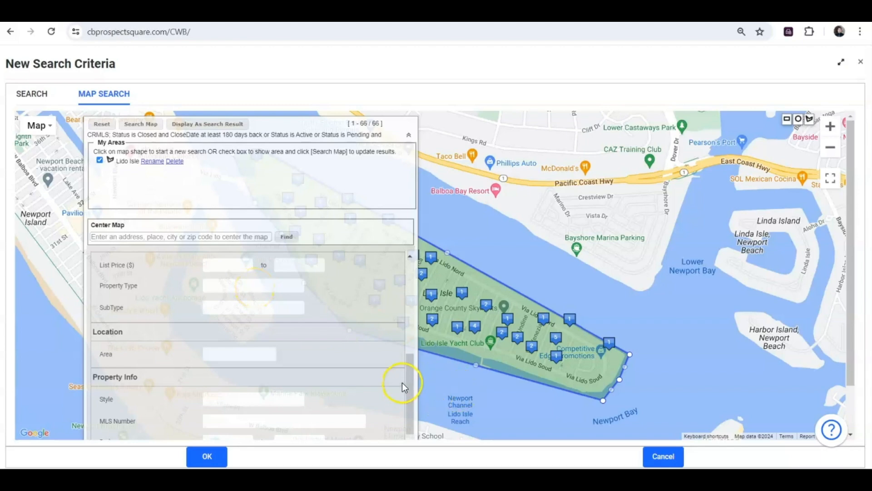
{"action": "left_click_drag", "start_coordinate": [410, 375], "coordinate": [415, 432]}
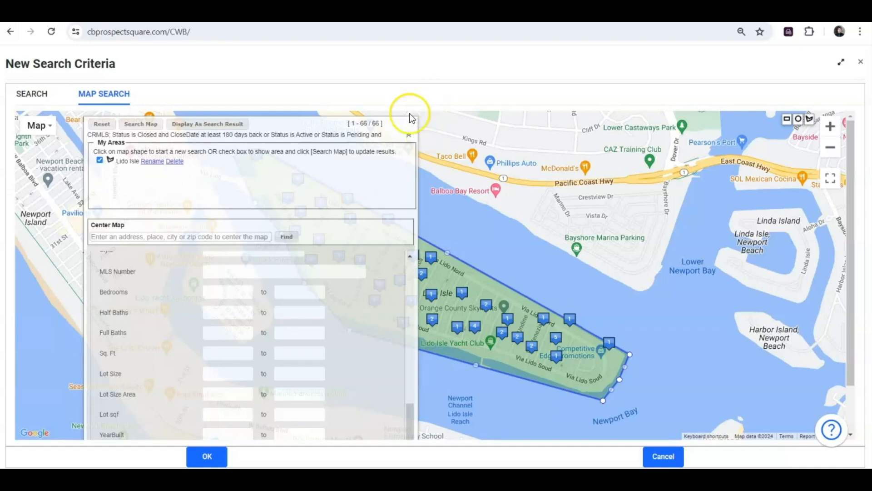
{"action": "left_click", "coordinate": [408, 135]}
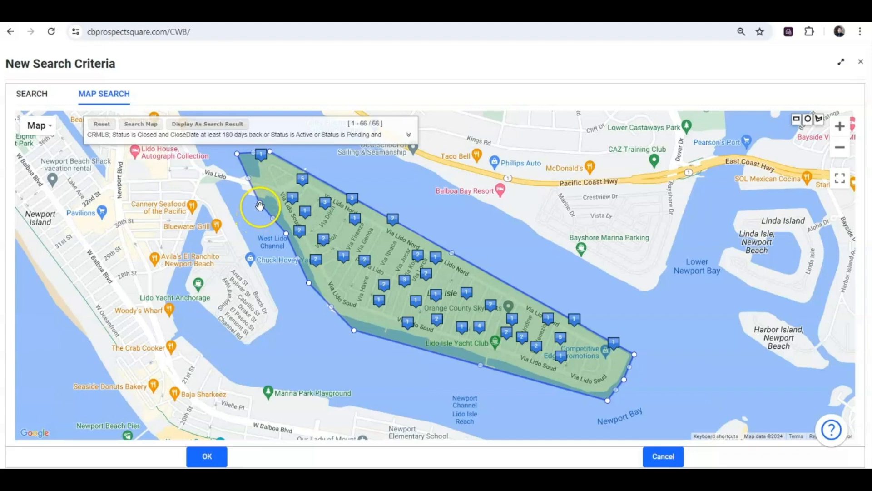
Step: Drag the polygon's west-edge midpoint outward to cover the island's west end
{"action": "left_click_drag", "start_coordinate": [260, 207], "coordinate": [230, 193]}
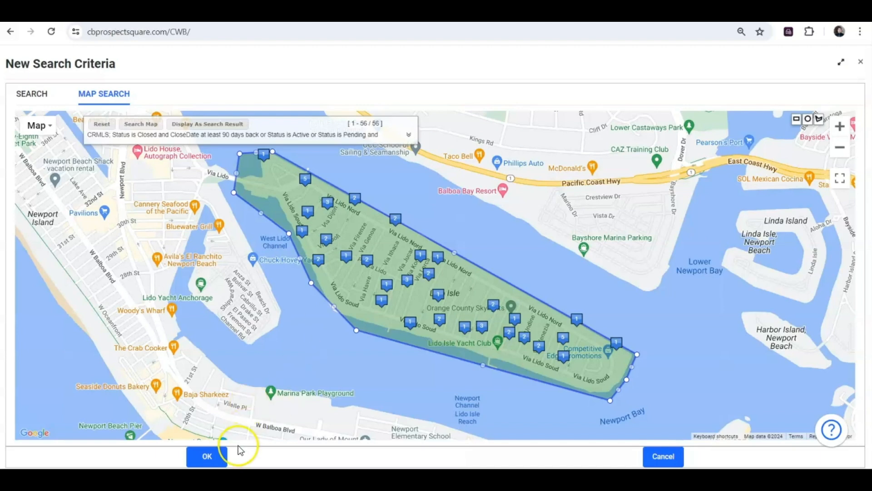
Step: Apply the Lido Isle map search to the new market report and preview the report
{"action": "left_click", "coordinate": [210, 458]}
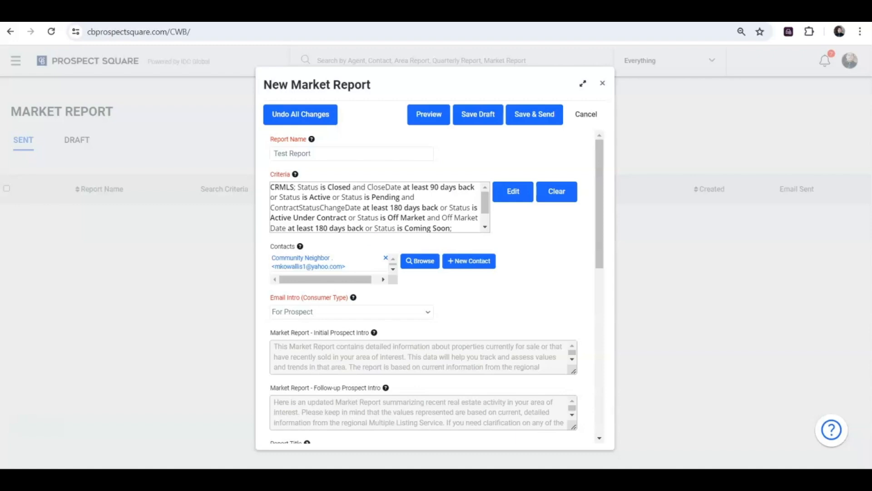
{"action": "left_click", "coordinate": [430, 116]}
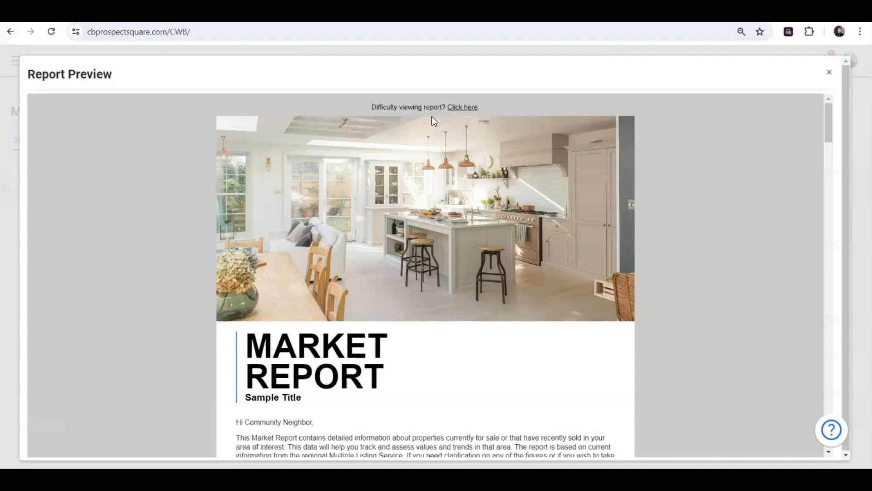
Step: Scroll the report preview to the intro letter and the Convert, View, Share links
{"action": "left_click", "coordinate": [383, 180]}
{"action": "left_click_drag", "start_coordinate": [829, 111], "coordinate": [833, 131]}
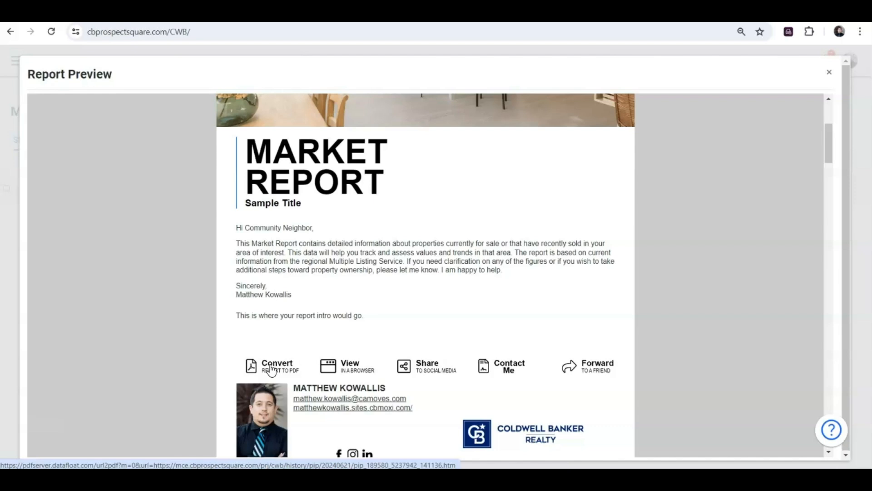
{"action": "left_click", "coordinate": [429, 369]}
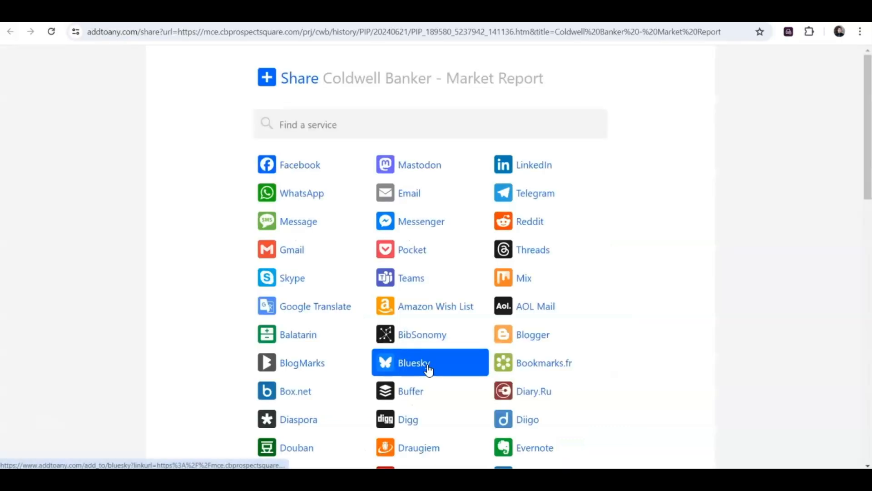
{"action": "left_click", "coordinate": [306, 172]}
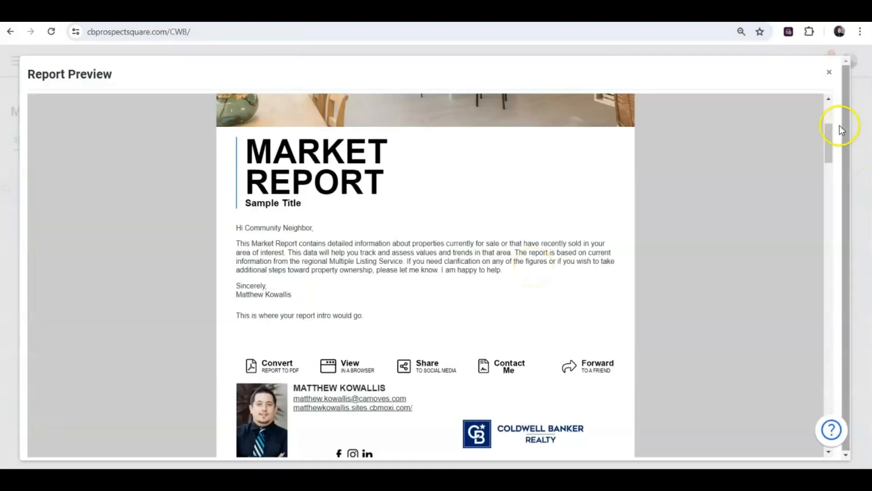
Step: Scroll through the report, open the home evaluation form, then close it and keep scrolling
{"action": "left_click_drag", "start_coordinate": [828, 135], "coordinate": [828, 157]}
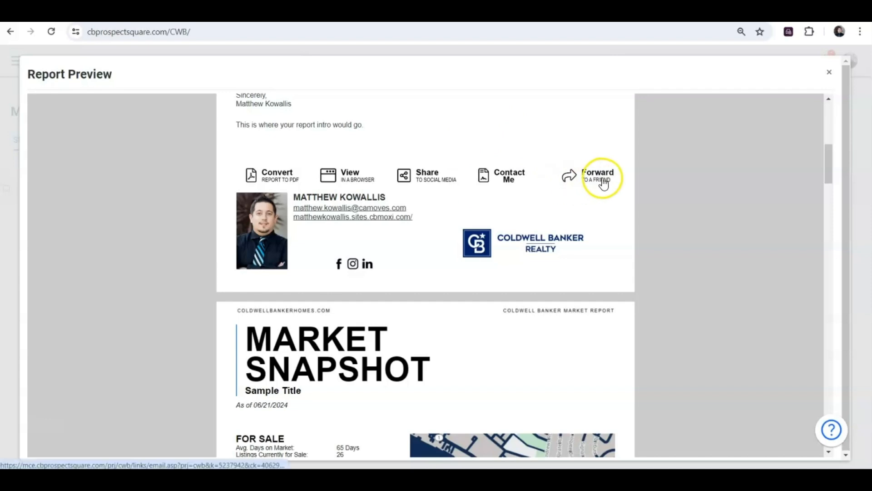
{"action": "left_click_drag", "start_coordinate": [828, 164], "coordinate": [836, 192]}
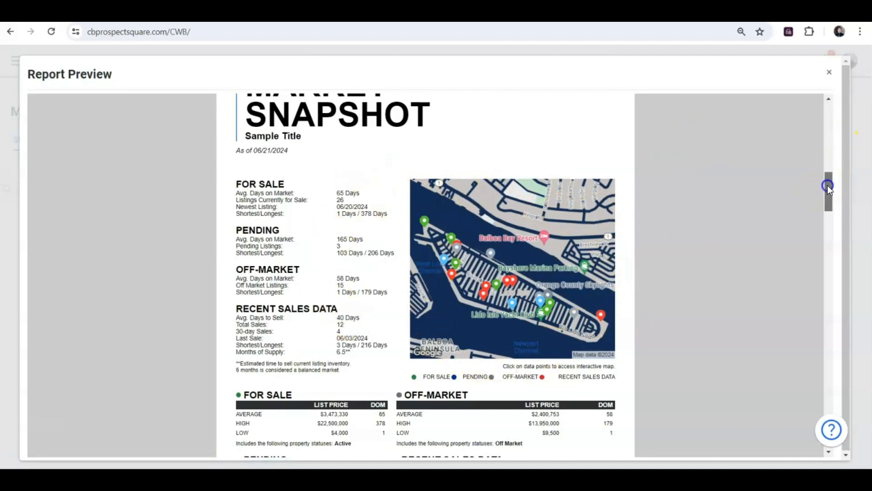
{"action": "left_click_drag", "start_coordinate": [827, 185], "coordinate": [834, 213]}
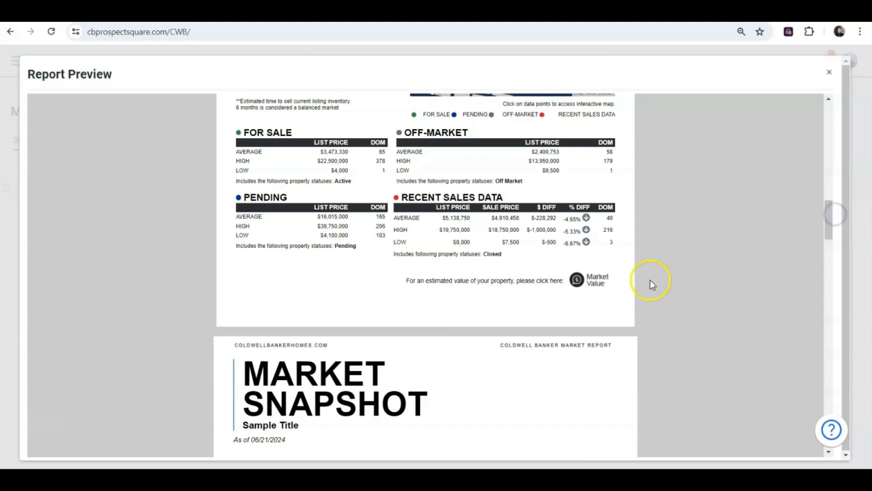
{"action": "left_click", "coordinate": [578, 280]}
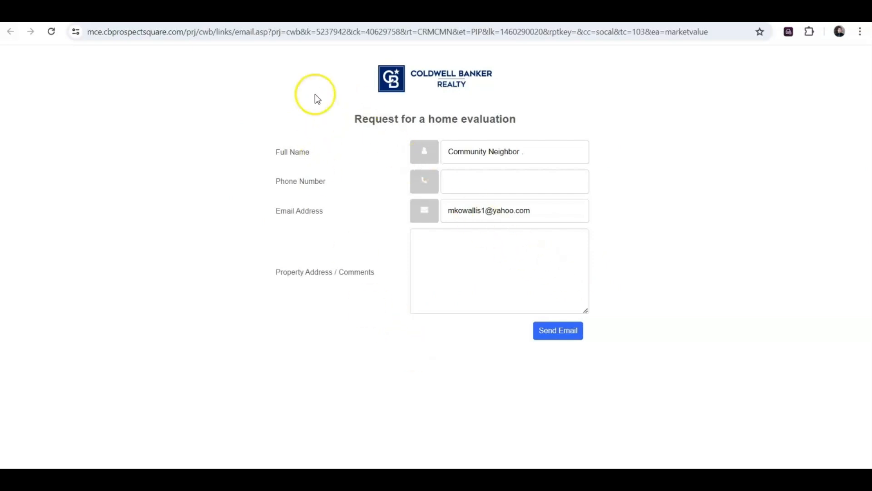
{"action": "key", "text": "ctrl+w"}
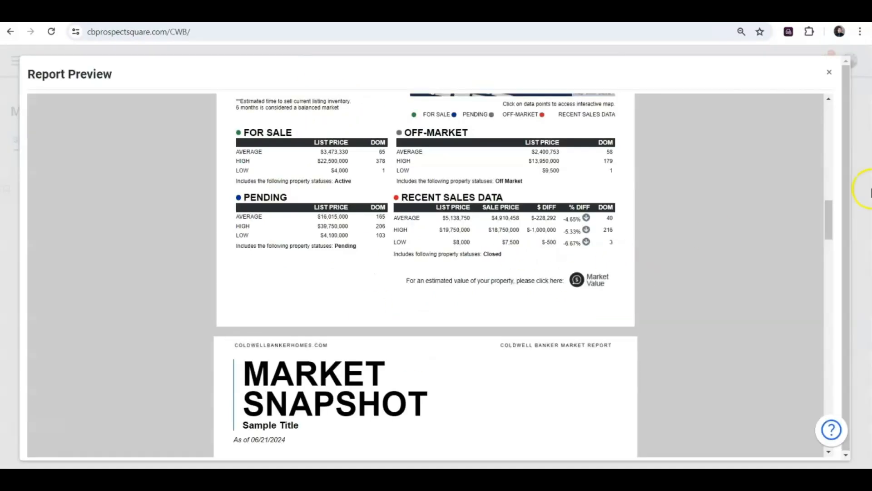
{"action": "left_click_drag", "start_coordinate": [828, 217], "coordinate": [842, 245]}
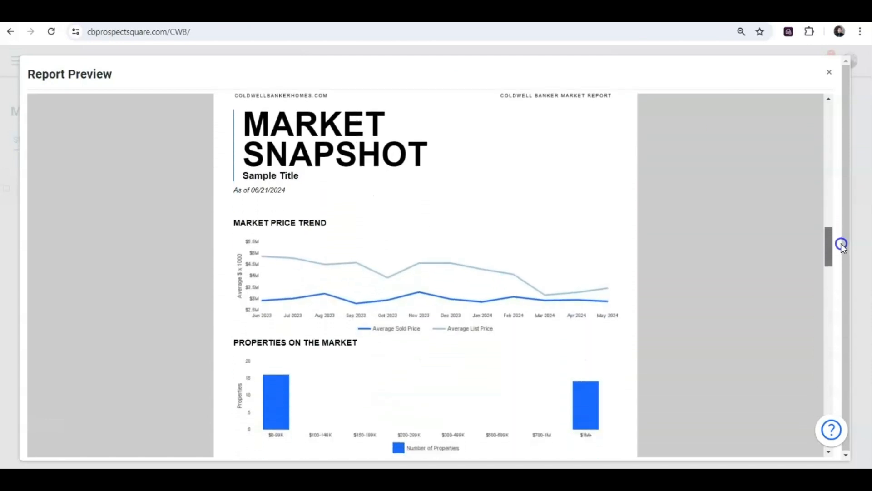
{"action": "left_click_drag", "start_coordinate": [840, 243], "coordinate": [868, 317]}
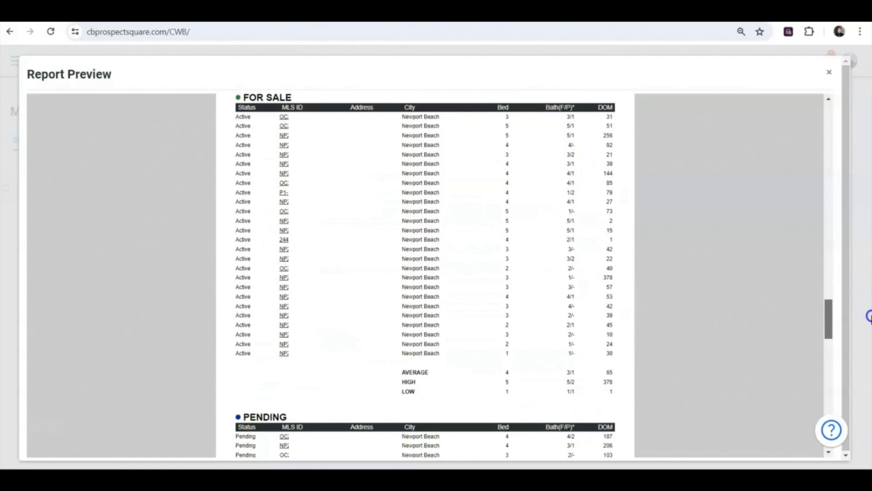
{"action": "scroll", "coordinate": [425, 273], "scroll_direction": "down", "scroll_amount": 7}
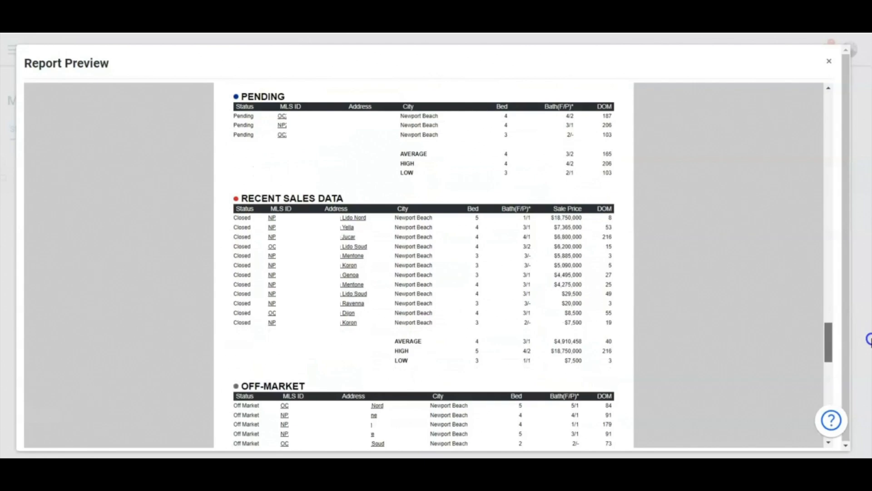
{"action": "scroll", "coordinate": [810, 257], "scroll_direction": "up", "scroll_amount": 15}
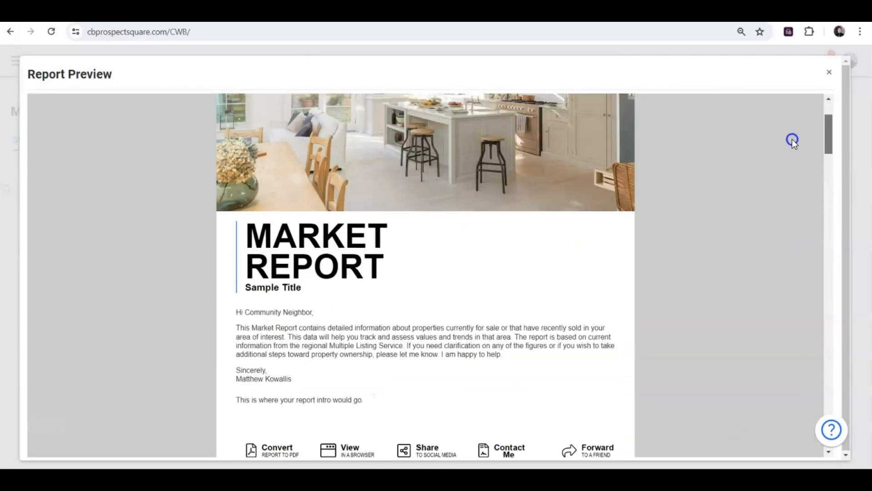
{"action": "scroll", "coordinate": [793, 139], "scroll_direction": "up", "scroll_amount": 3}
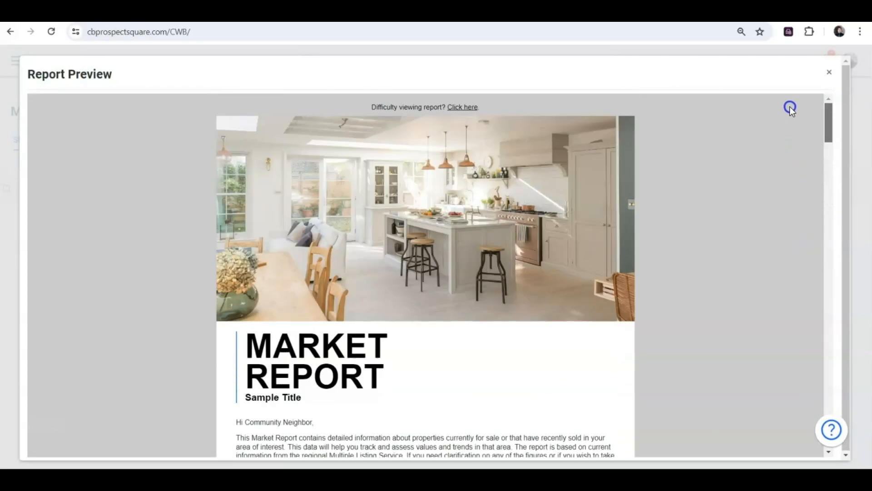
Step: Close the preview, save and send the Test Report market report, and acknowledge the confirmation
{"action": "left_click", "coordinate": [829, 73]}
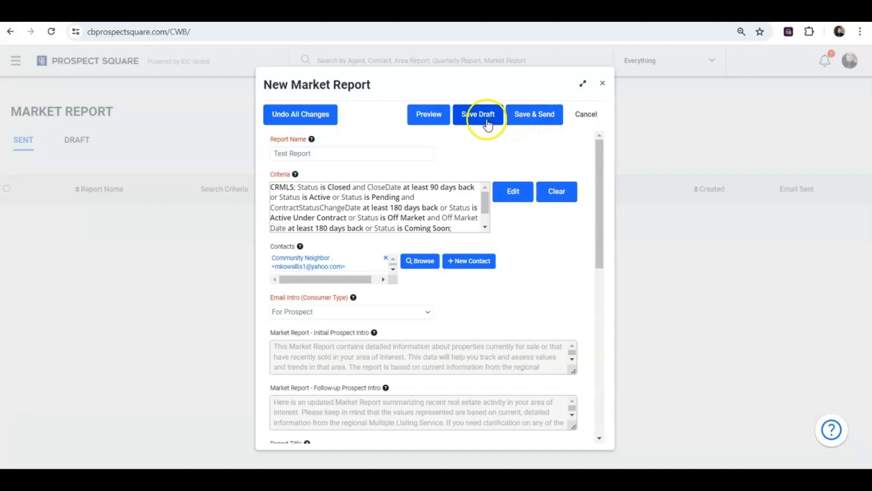
{"action": "left_click", "coordinate": [523, 117]}
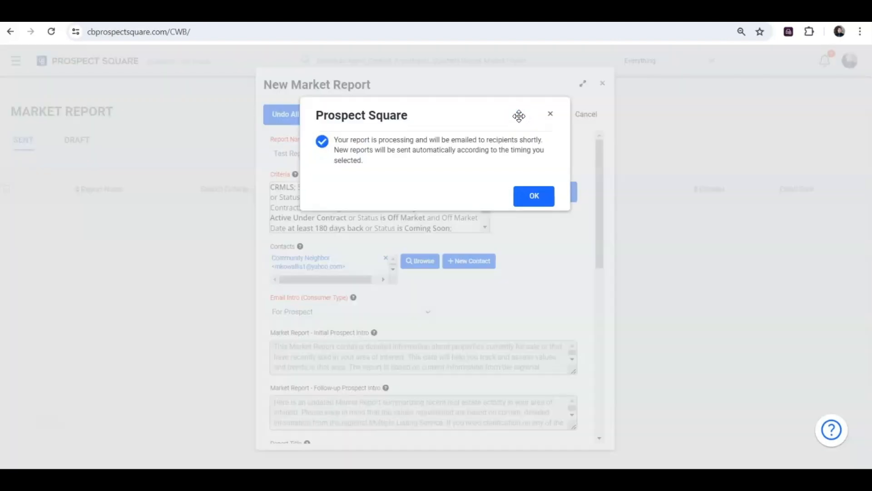
{"action": "left_click", "coordinate": [531, 195]}
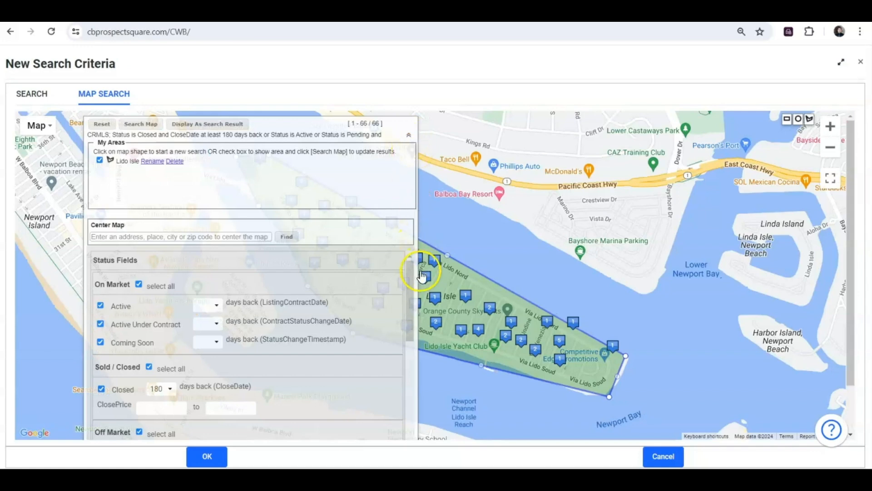
Step: Collapse and reopen the search options to view the Lido Isle polygon and its 66 listings
{"action": "left_click", "coordinate": [407, 135]}
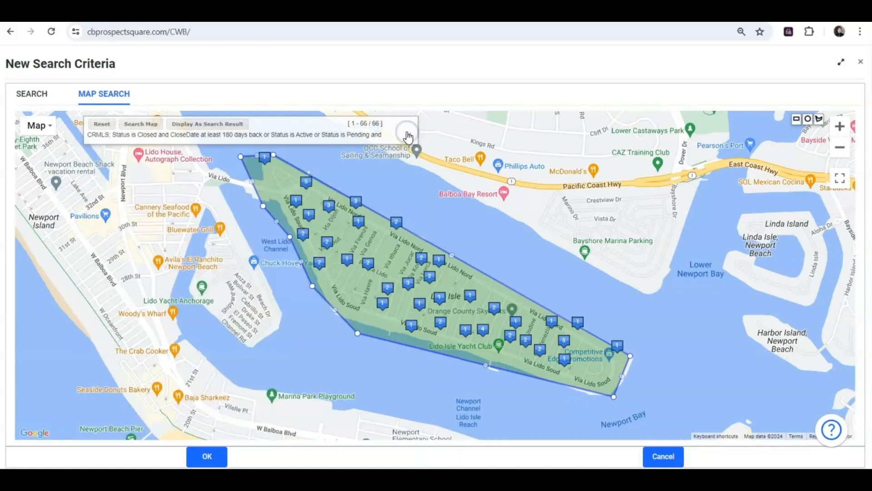
{"action": "left_click", "coordinate": [407, 135]}
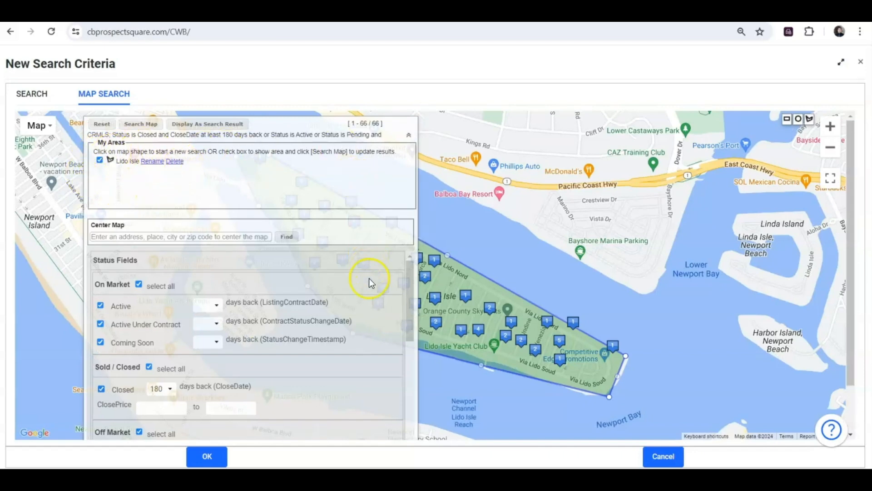
Step: Change the Closed status days-back from 180 to 90 days
{"action": "left_click_drag", "start_coordinate": [411, 280], "coordinate": [417, 318]}
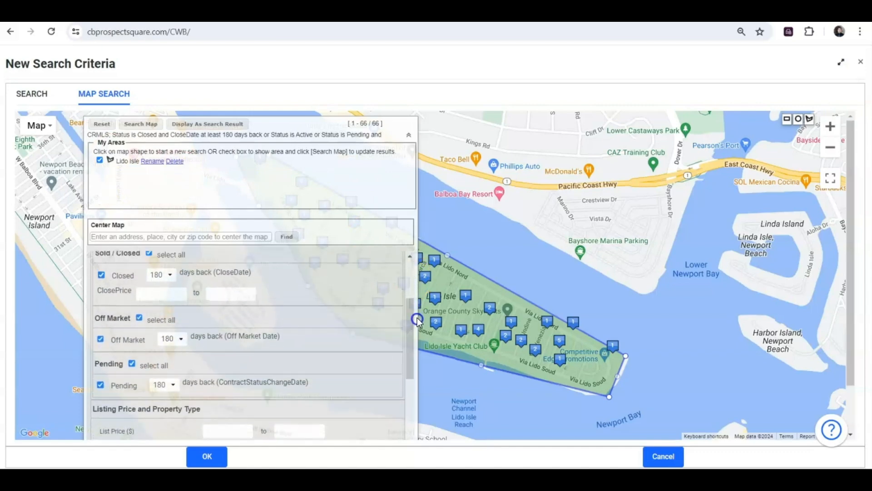
{"action": "left_click", "coordinate": [171, 275]}
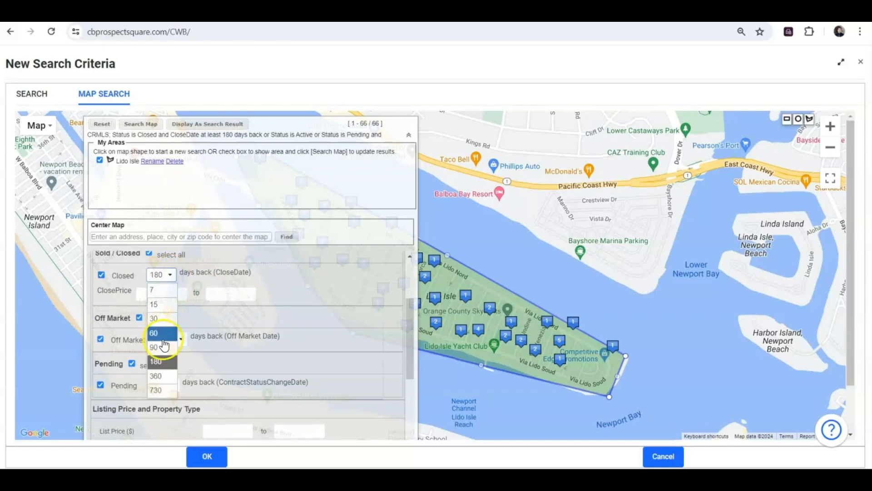
{"action": "left_click", "coordinate": [164, 350]}
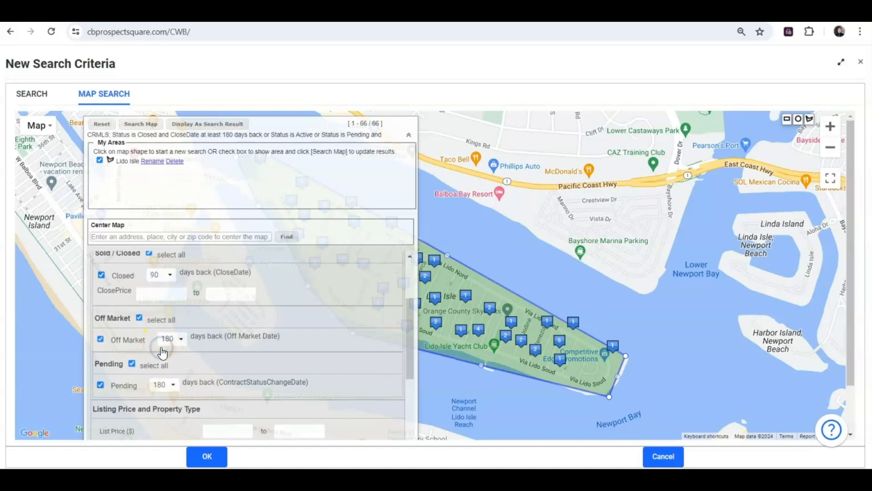
{"action": "left_click_drag", "start_coordinate": [409, 333], "coordinate": [414, 385]}
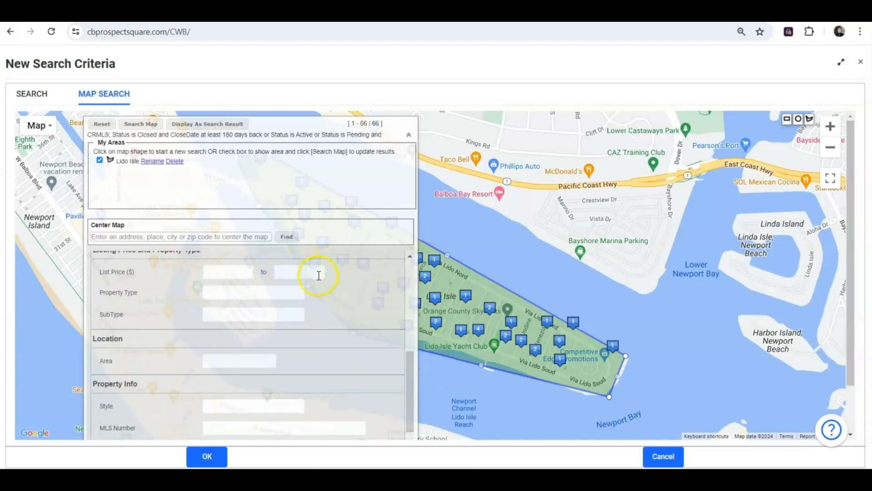
Step: Set the Property Type to Residential
{"action": "left_click", "coordinate": [293, 296]}
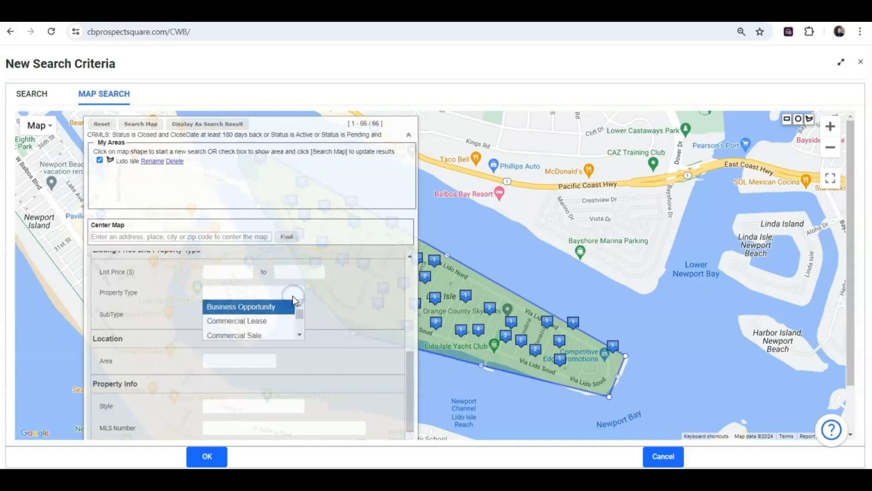
{"action": "type", "text": "single"}
{"action": "key", "text": "BackSpace"}
{"action": "key", "text": "BackSpace"}
{"action": "key", "text": "BackSpace"}
{"action": "key", "text": "BackSpace"}
{"action": "key", "text": "BackSpace"}
{"action": "key", "text": "BackSpace"}
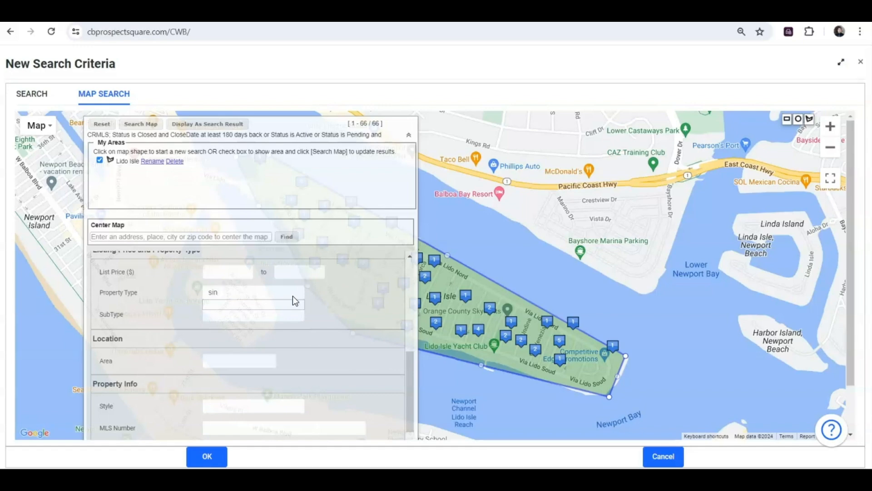
{"action": "type", "text": "l"}
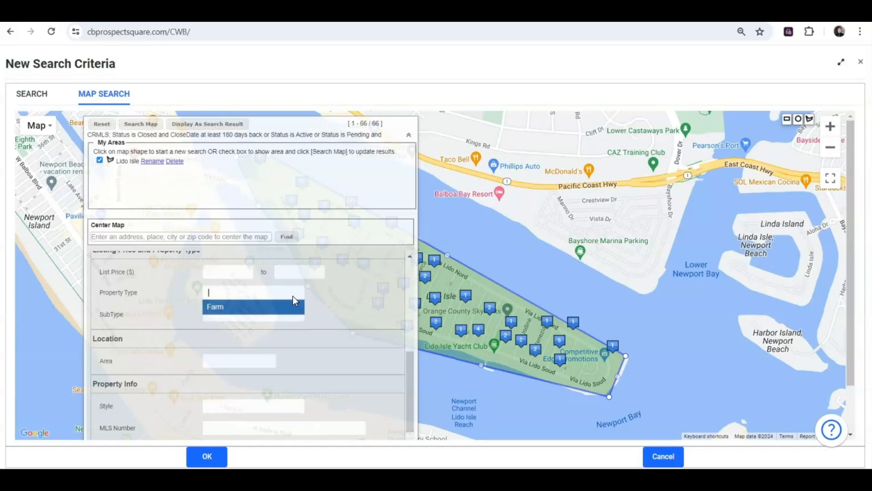
{"action": "key", "text": "BackSpace"}
{"action": "type", "text": "resi"}
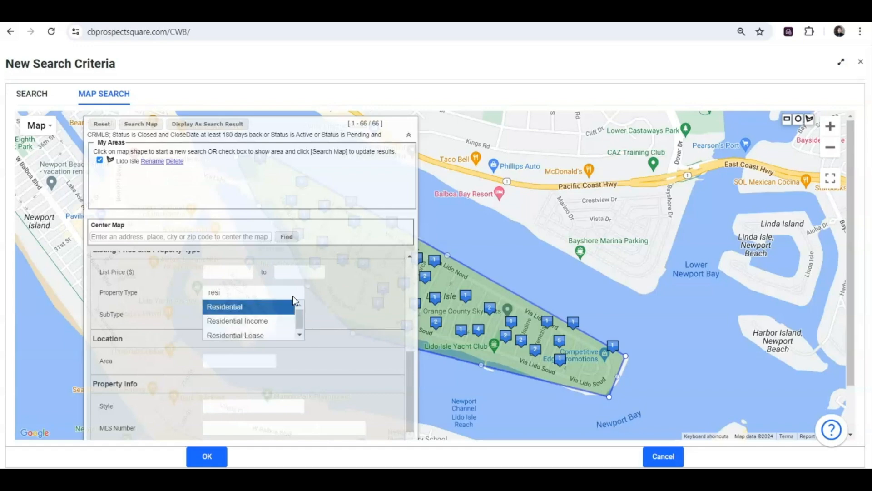
{"action": "left_click", "coordinate": [261, 308]}
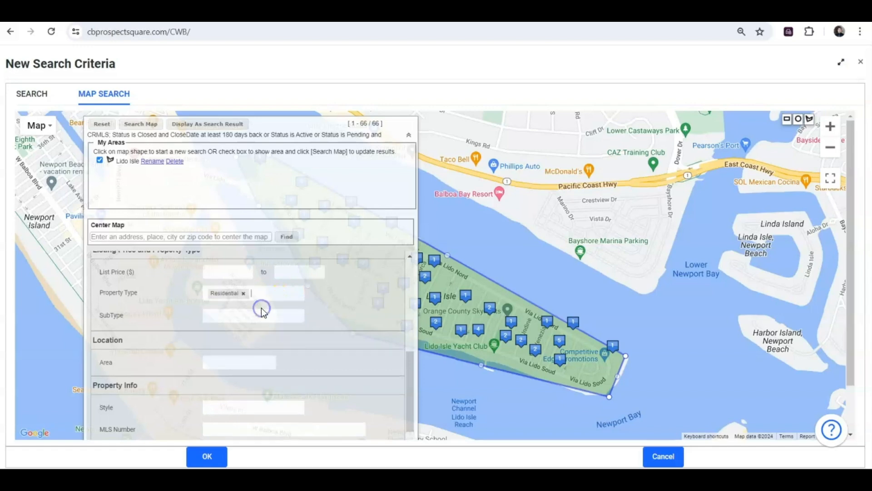
Step: Choose Single Family Residence as the property subtype and collapse the criteria panel
{"action": "left_click", "coordinate": [258, 318]}
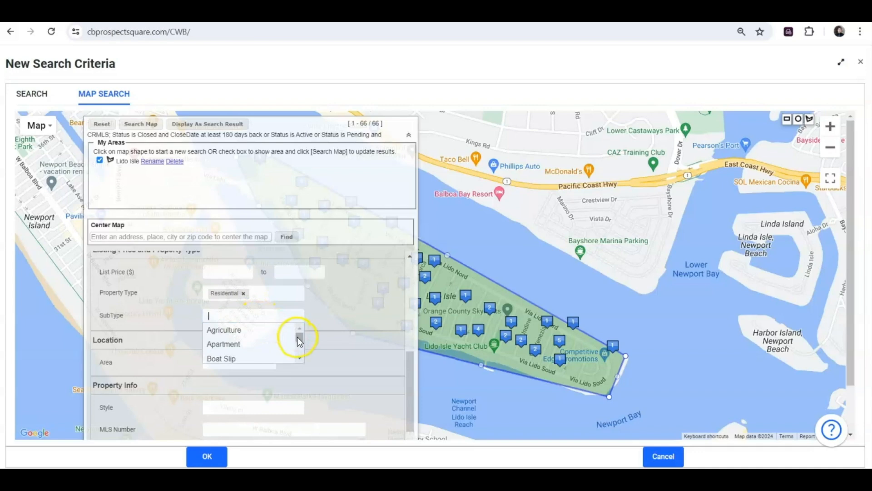
{"action": "left_click_drag", "start_coordinate": [300, 357], "coordinate": [302, 358]}
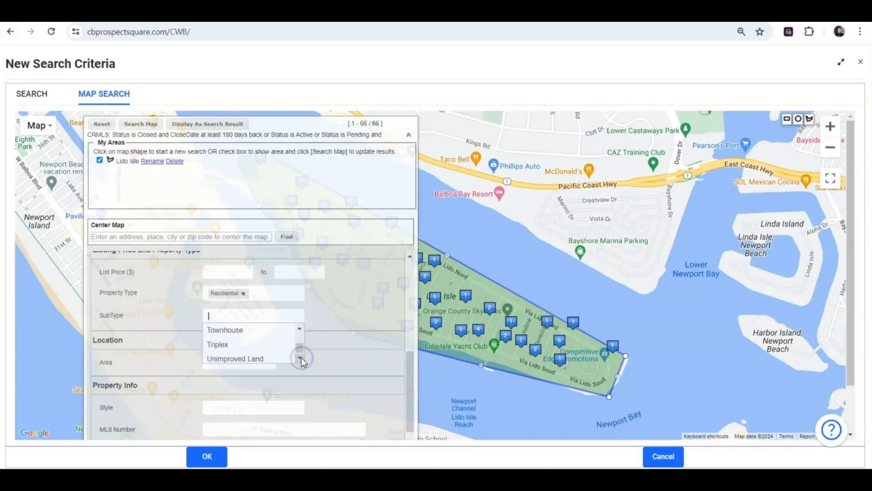
{"action": "left_click_drag", "start_coordinate": [299, 328], "coordinate": [299, 328]}
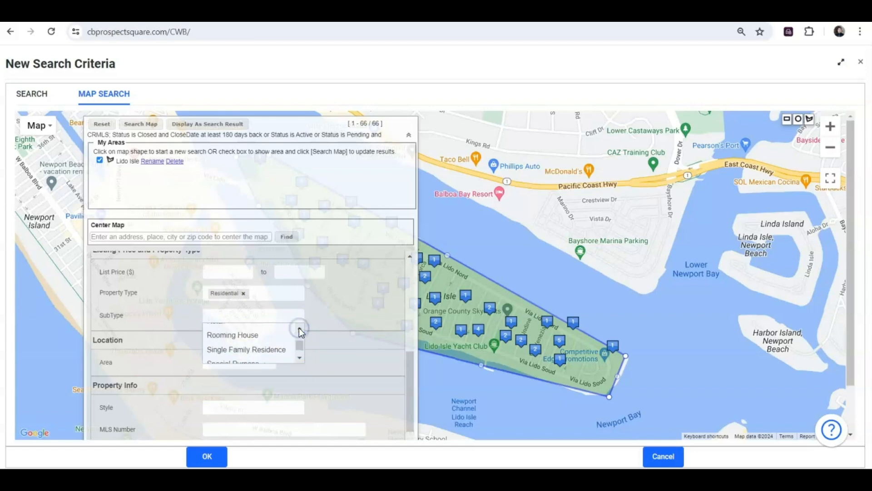
{"action": "left_click", "coordinate": [258, 350]}
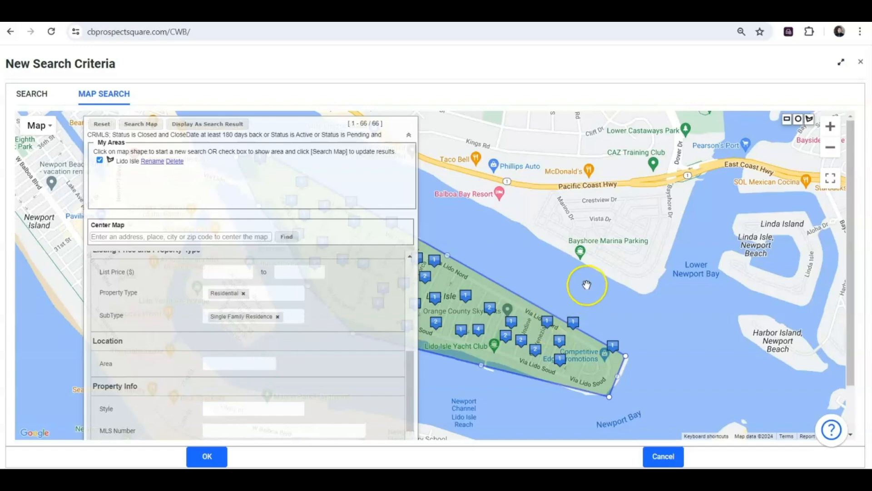
{"action": "left_click_drag", "start_coordinate": [410, 369], "coordinate": [418, 430]}
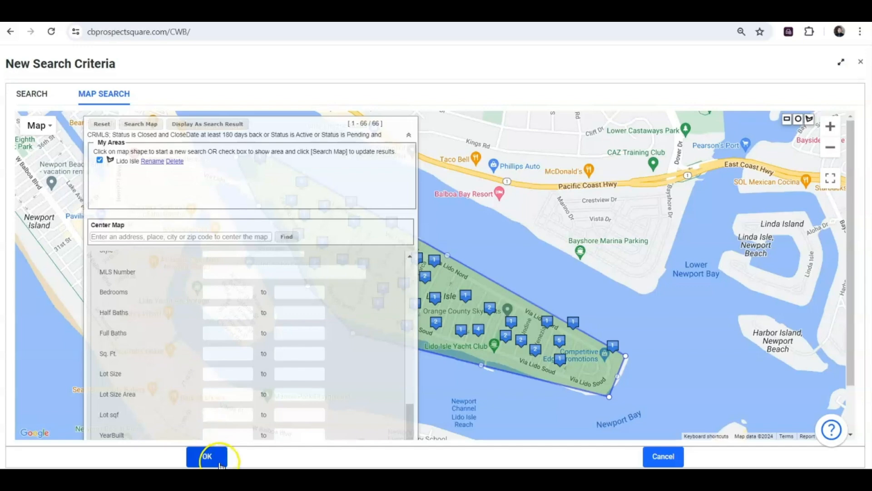
{"action": "left_click", "coordinate": [414, 138]}
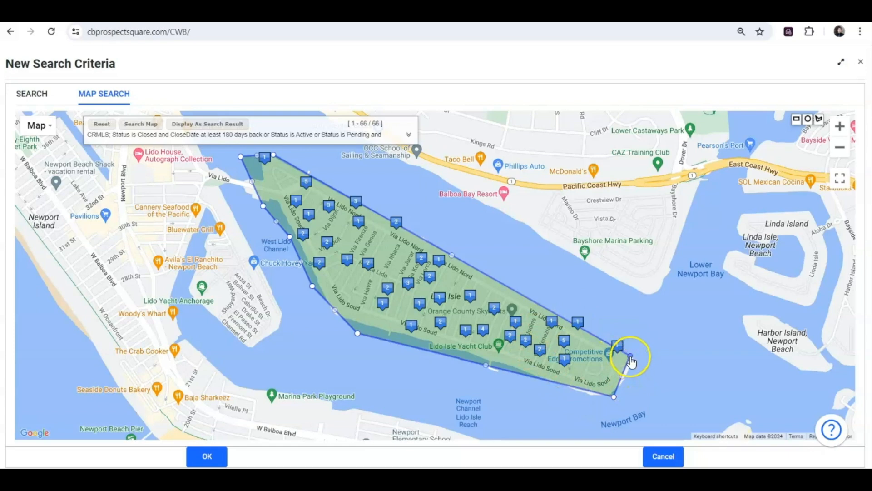
Step: Nudge the polygon's eastern and southern vertices outward so results refresh to 26 listings
{"action": "mouse_move", "coordinate": [630, 361]}
{"action": "left_mouse_down"}
{"action": "mouse_move", "coordinate": [621, 357]}
{"action": "mouse_move", "coordinate": [639, 362]}
{"action": "left_mouse_up"}
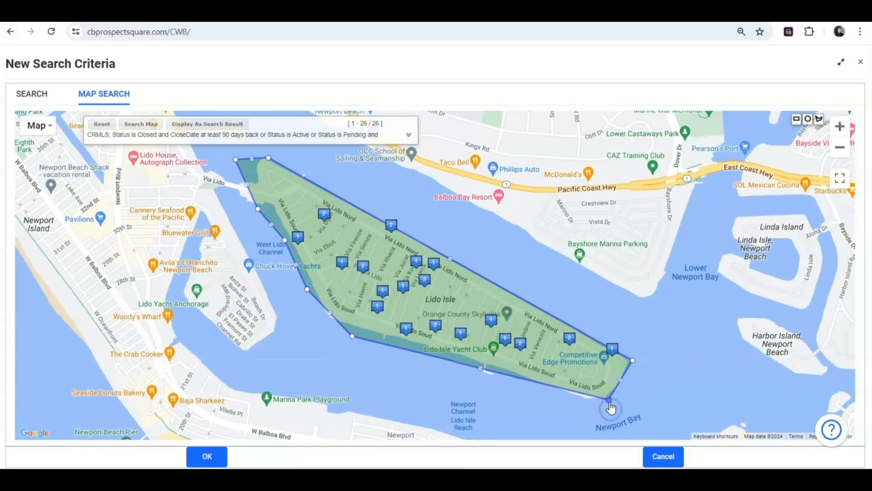
{"action": "left_click_drag", "start_coordinate": [608, 401], "coordinate": [606, 407]}
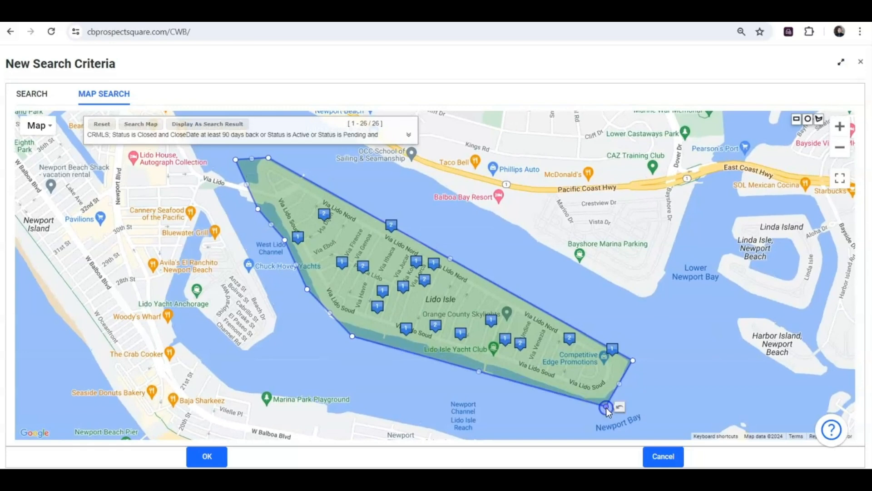